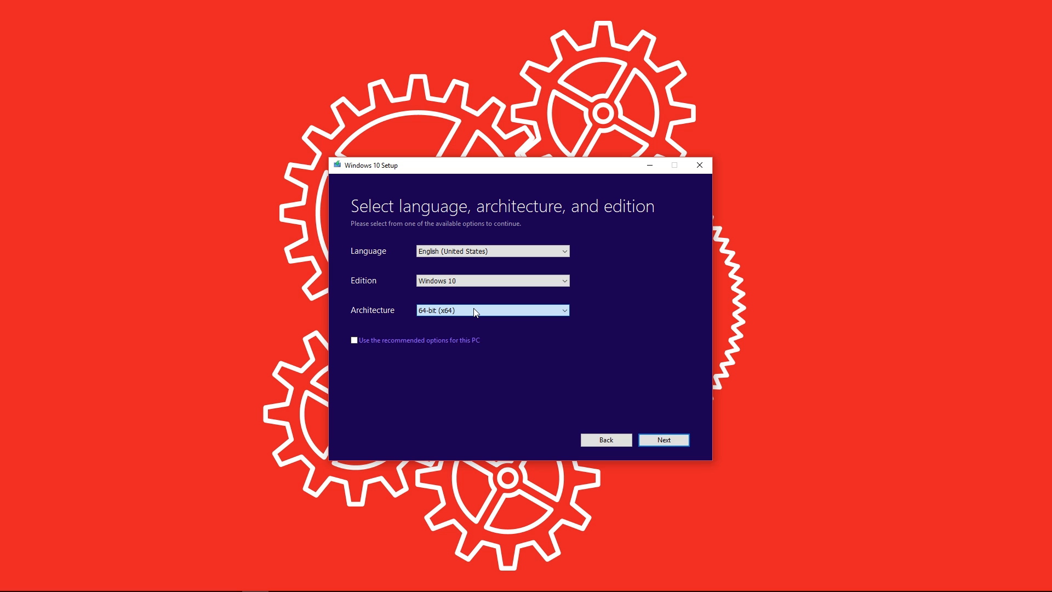
- Accept English (United States), Windows 10 and 64-bit (x64) for the installation media, and choose an ISO file as the media type
click(664, 440)
click(364, 282)
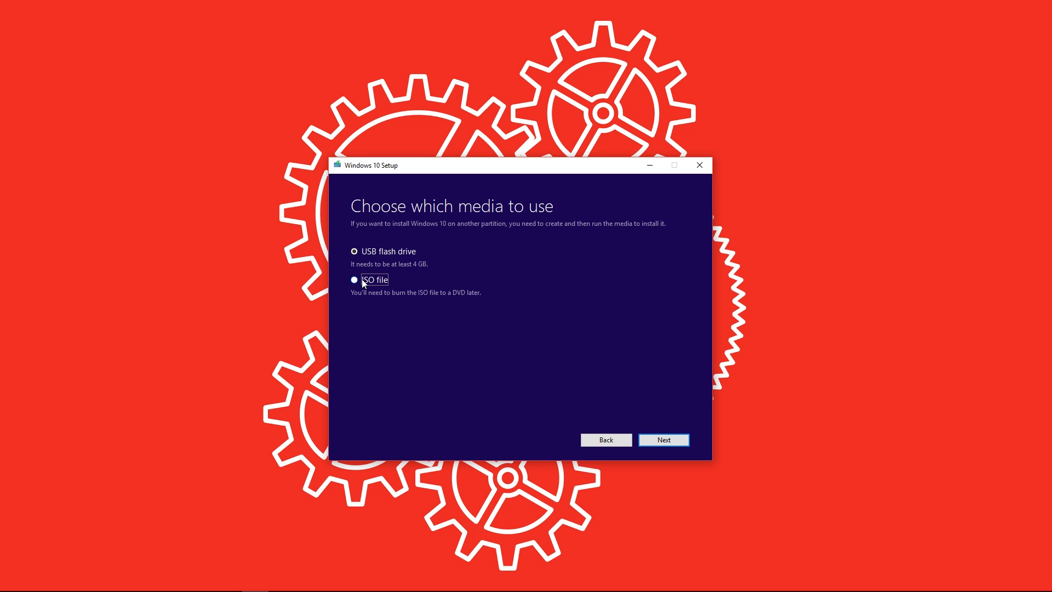
click(675, 442)
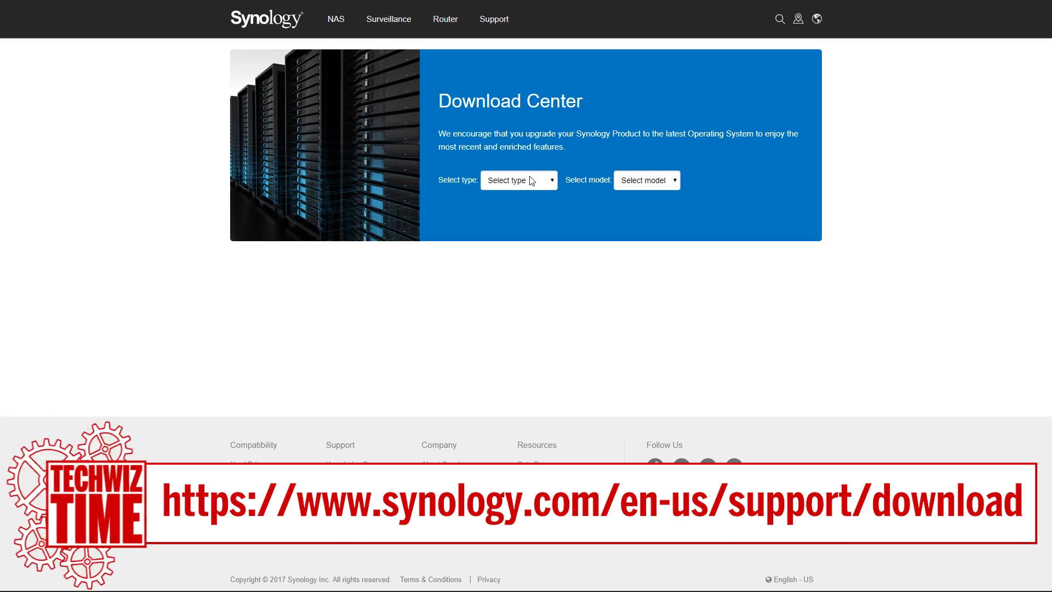
- Choose the 8-bay product type and a NAS model in the Synology Download Center
click(531, 181)
click(507, 244)
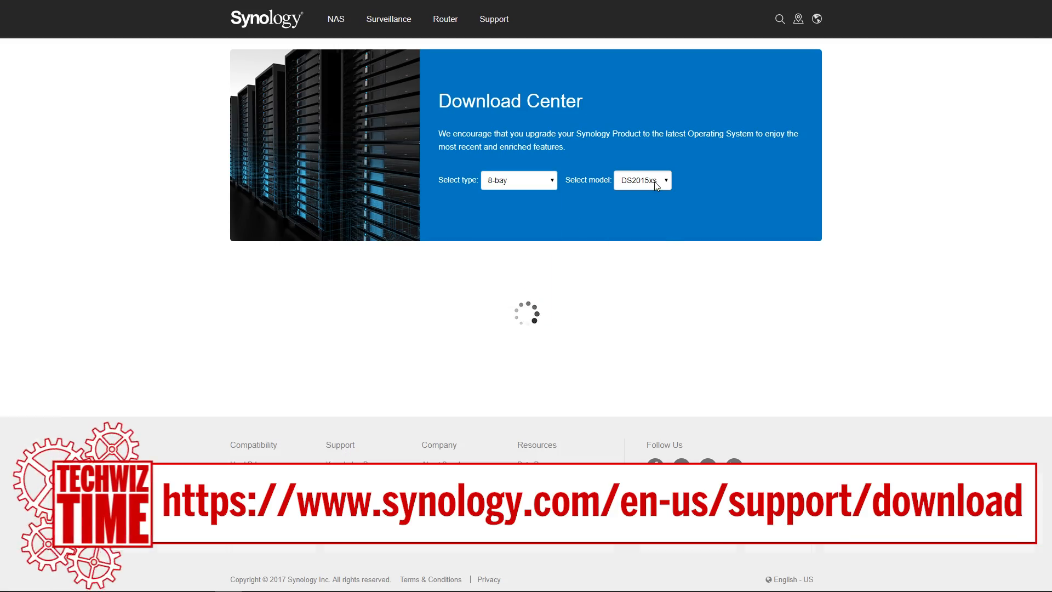
click(655, 186)
click(652, 198)
- Save the Virtual Machine Manager guest tool syno-virtio-win-1.3.iso, and go to the direct download section of Fedora's Windows Virtio Drivers page
scroll(674, 277, down, 15)
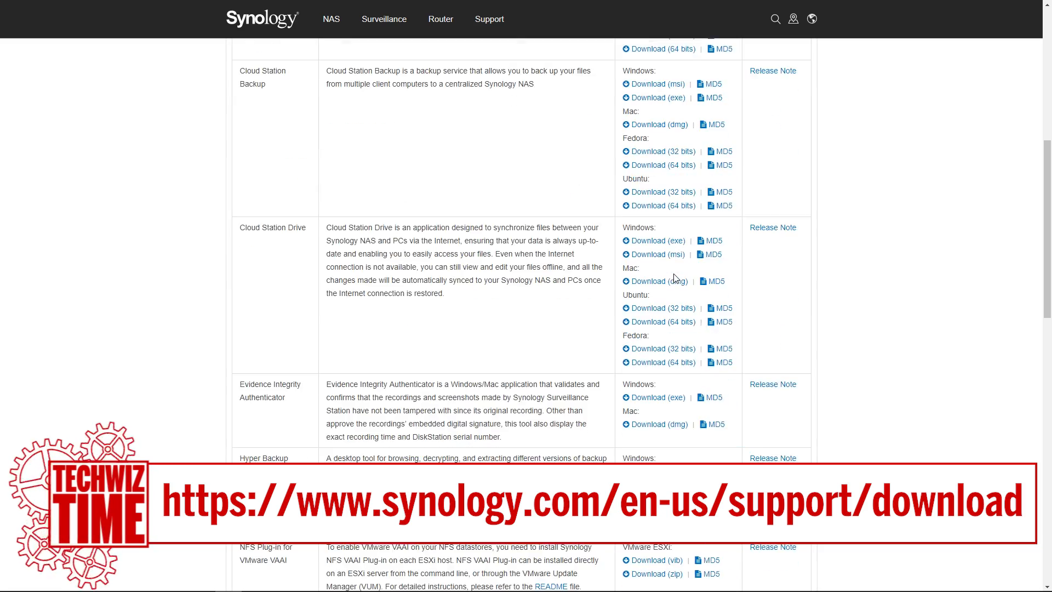
scroll(675, 278, down, 8)
click(664, 264)
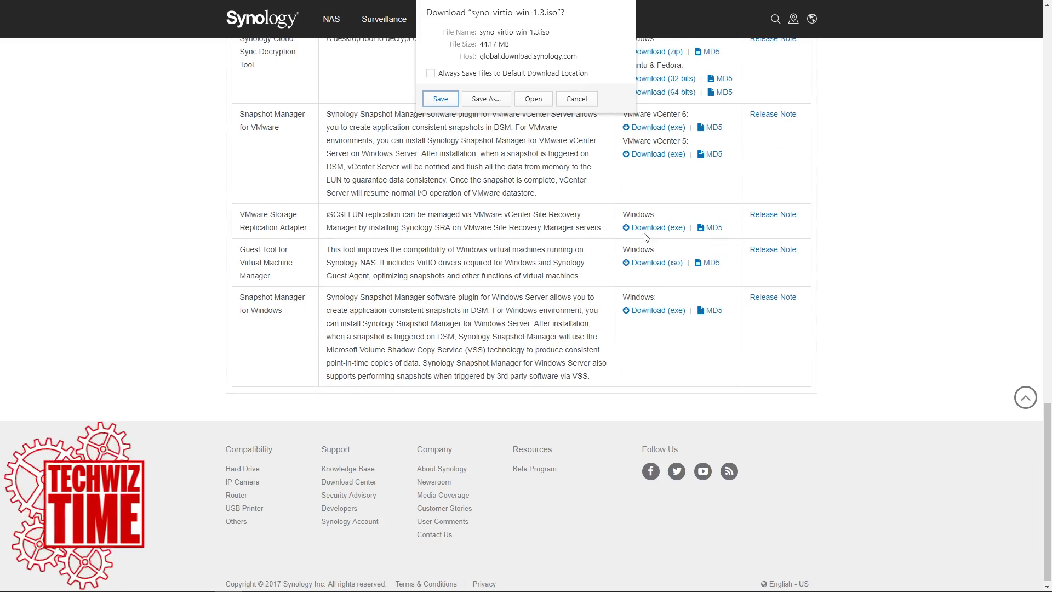
click(452, 98)
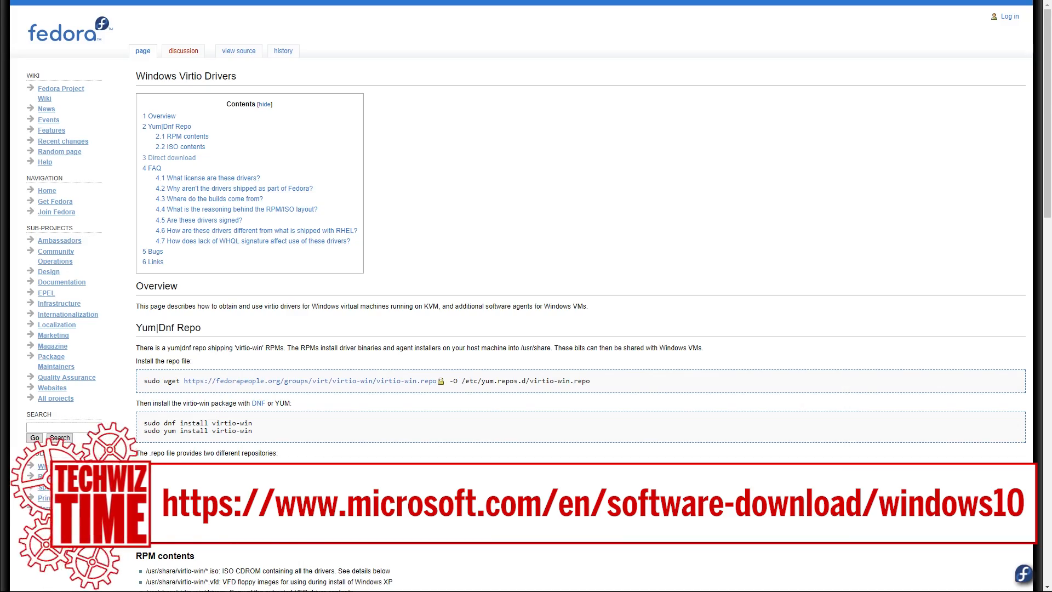
click(167, 158)
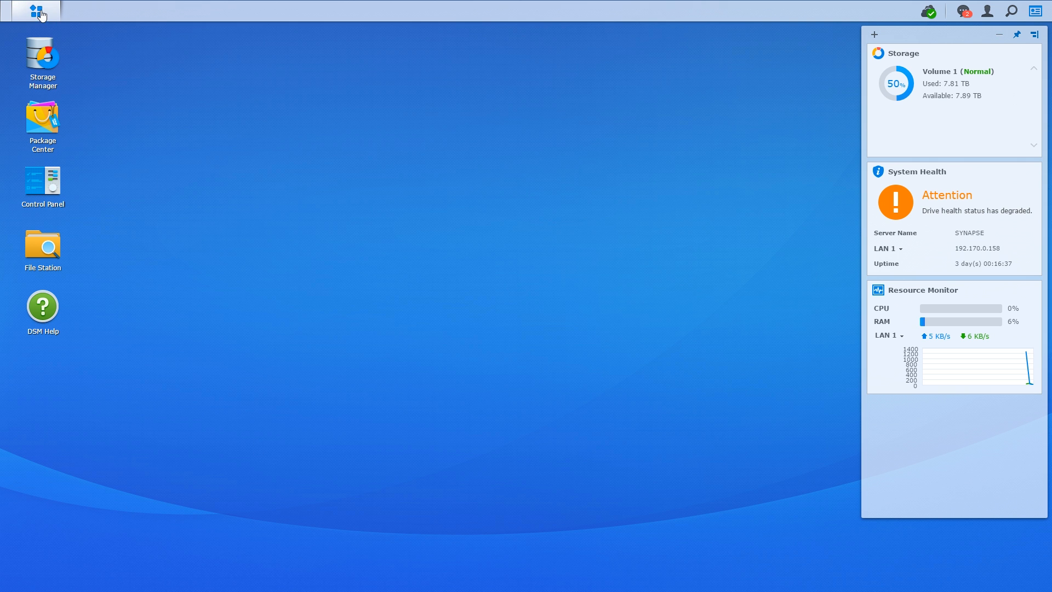
- Switch to Synology DSM's Package Center and apply its settings with beta versions shown
click(41, 14)
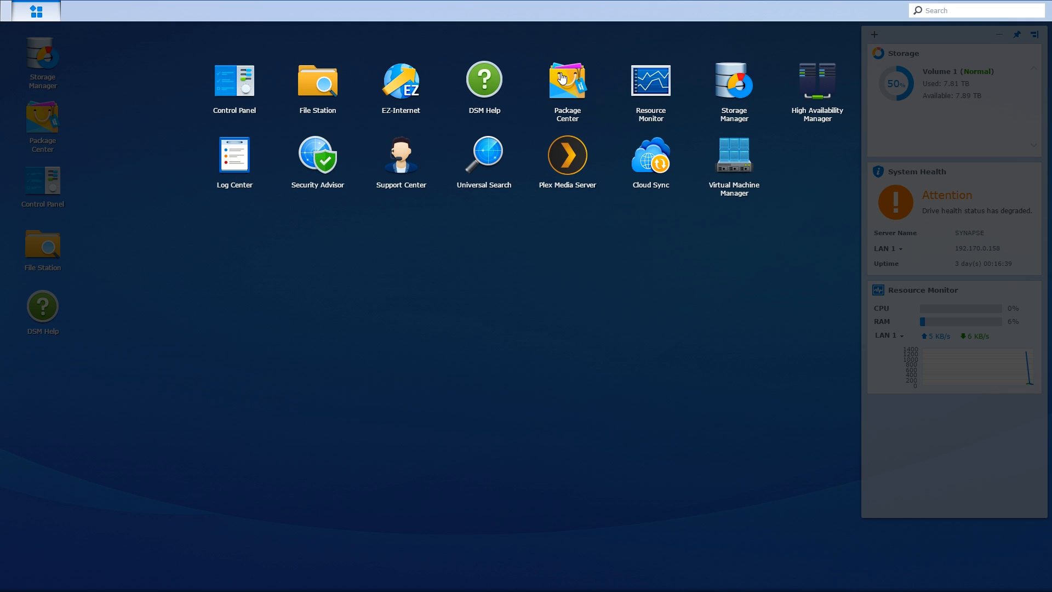
click(561, 73)
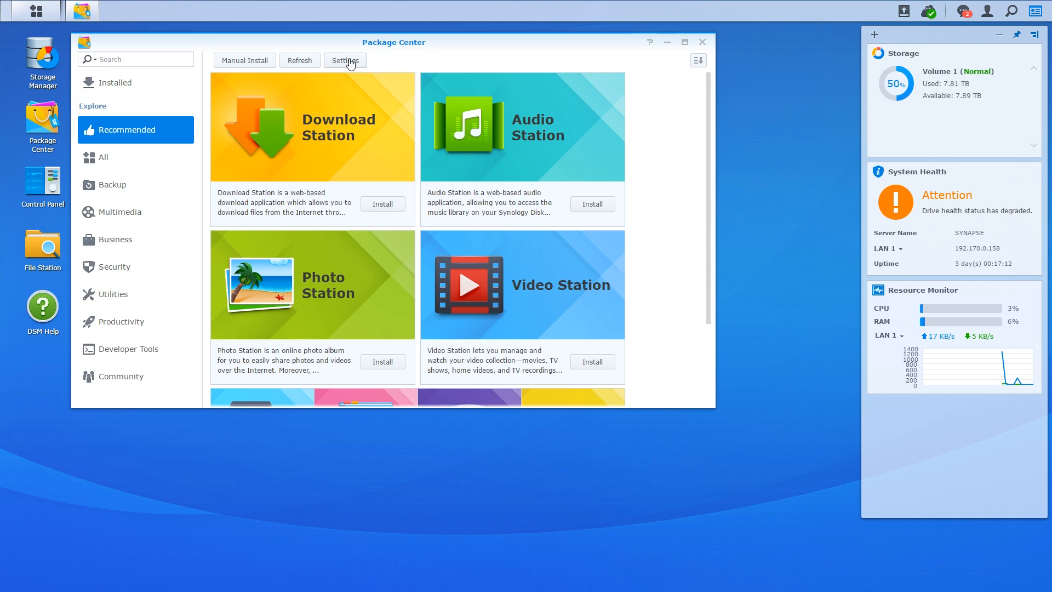
click(349, 62)
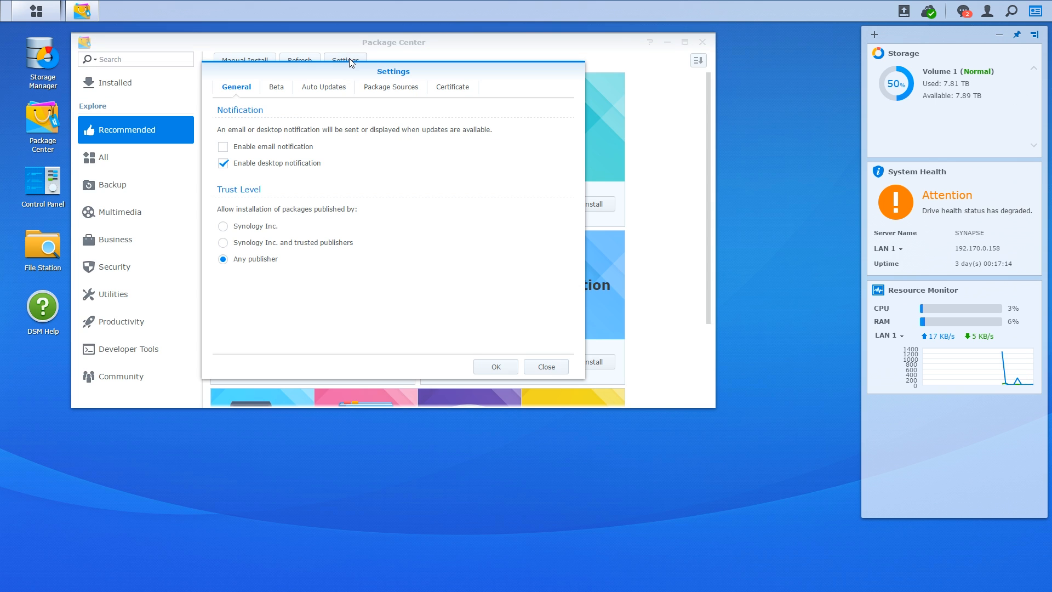
click(274, 90)
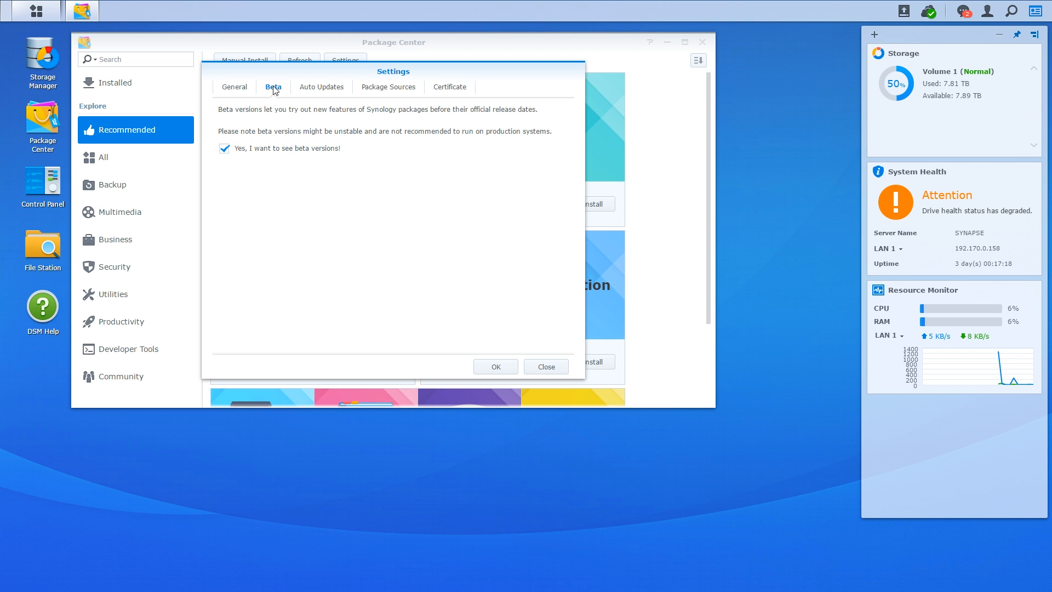
click(494, 365)
- Find the Virtual Machine Manager beta package among the Utilities packages and open it
click(101, 302)
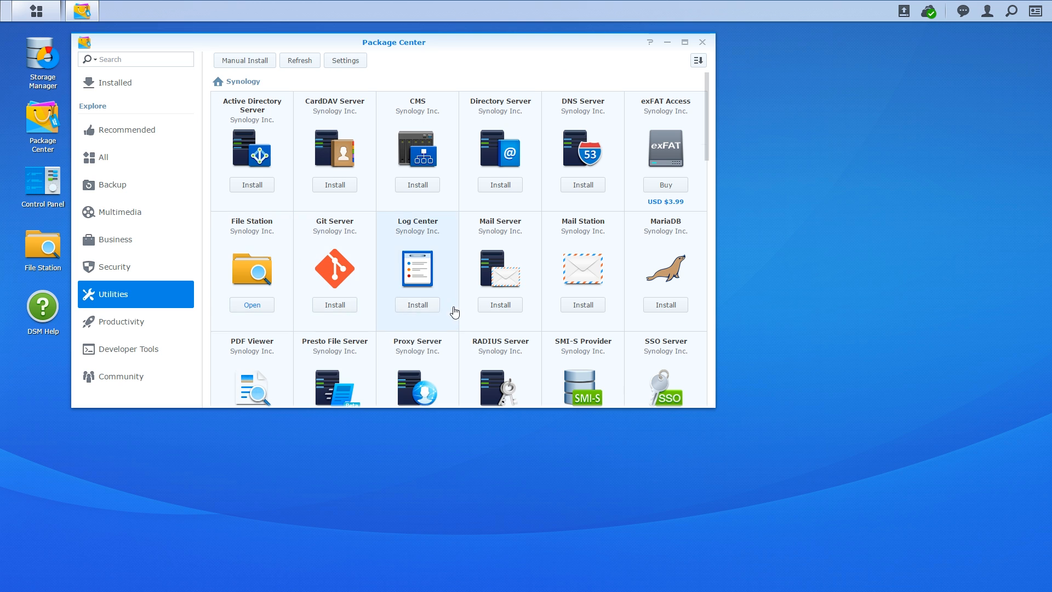
scroll(453, 308, down, 7)
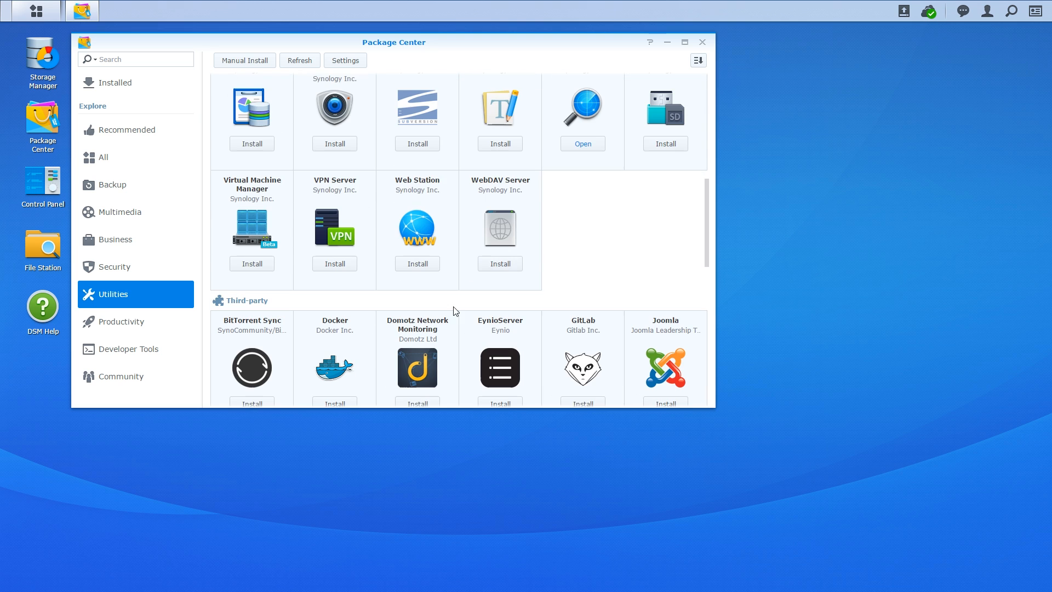
click(250, 236)
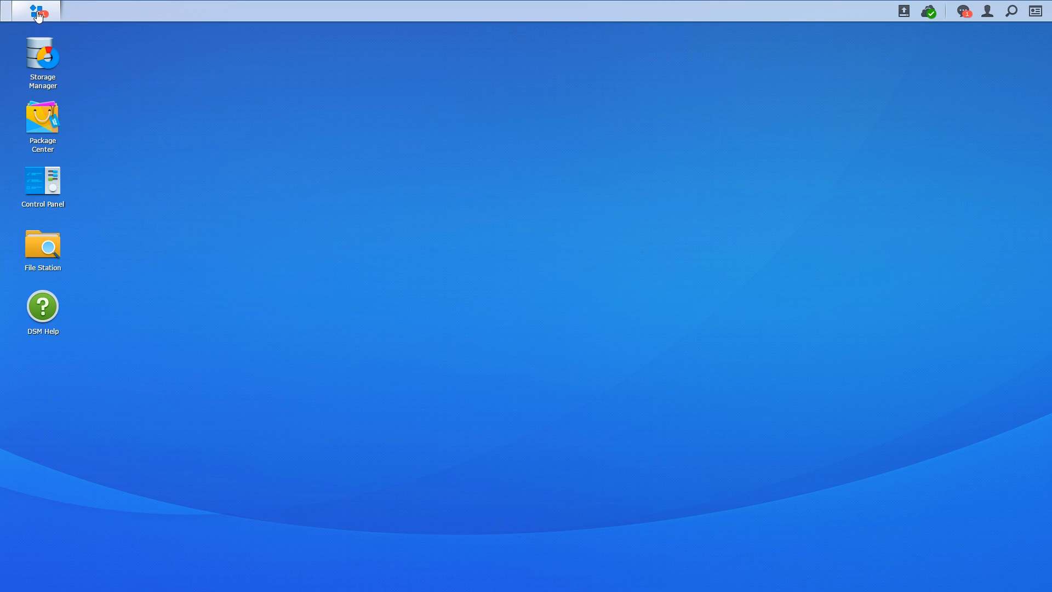
- Launch Virtual Machine Manager and select Volume 1 as the virtual machine storage for the new cluster
click(36, 13)
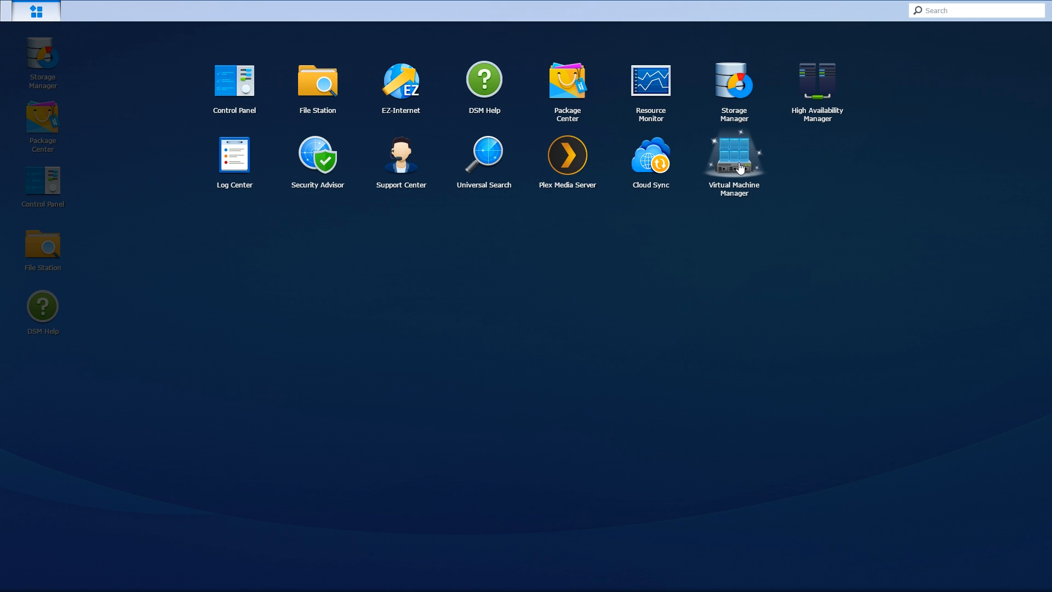
click(740, 167)
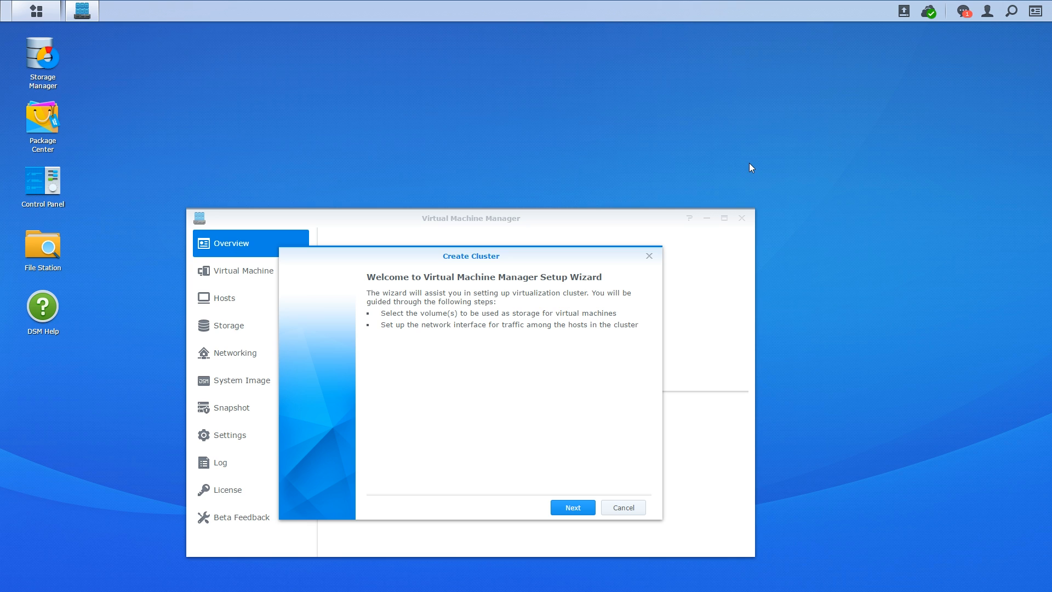
click(563, 509)
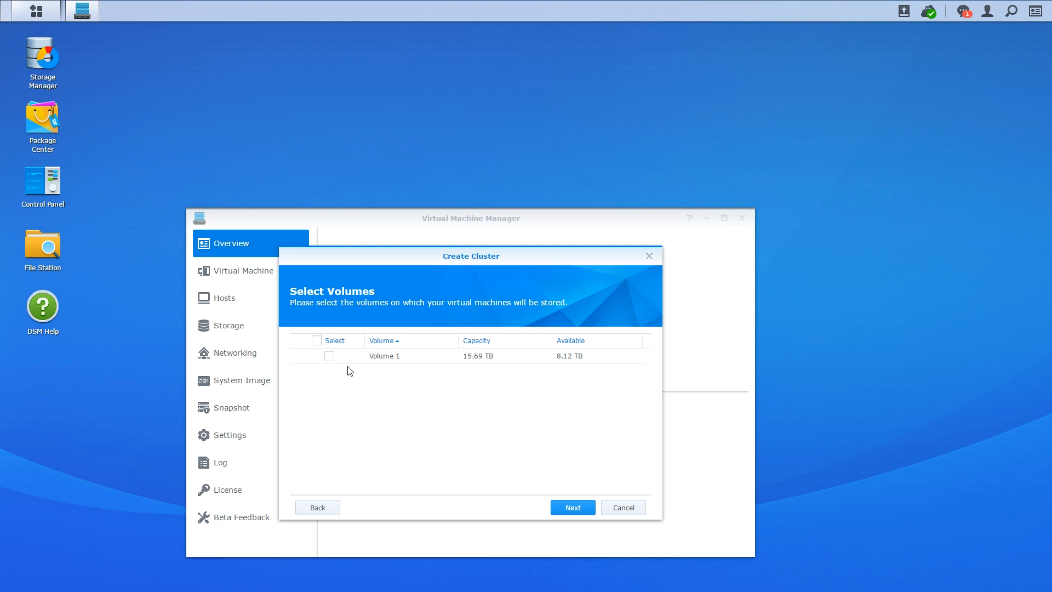
click(330, 356)
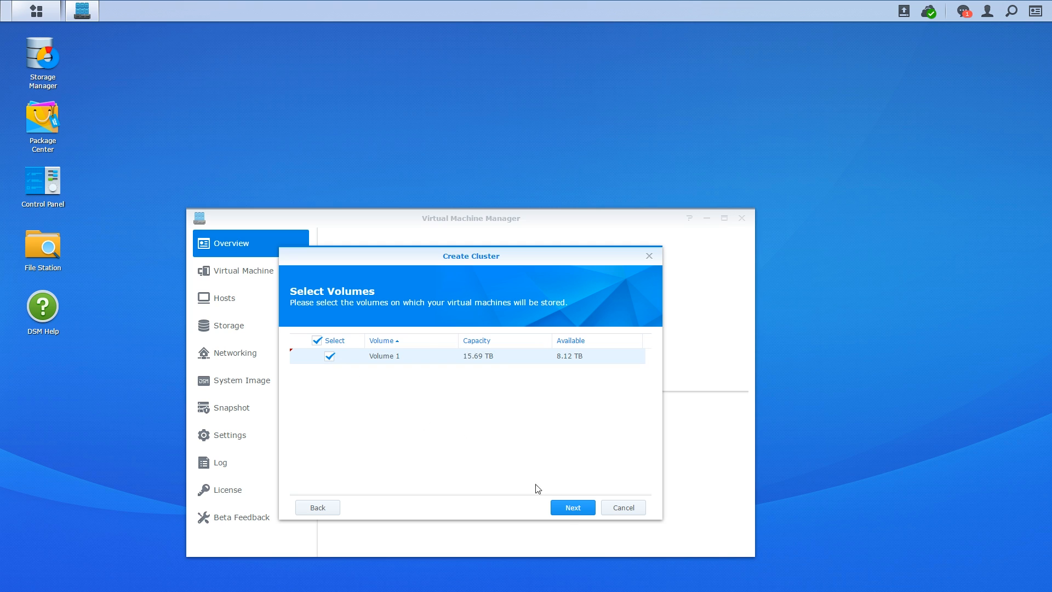
click(572, 508)
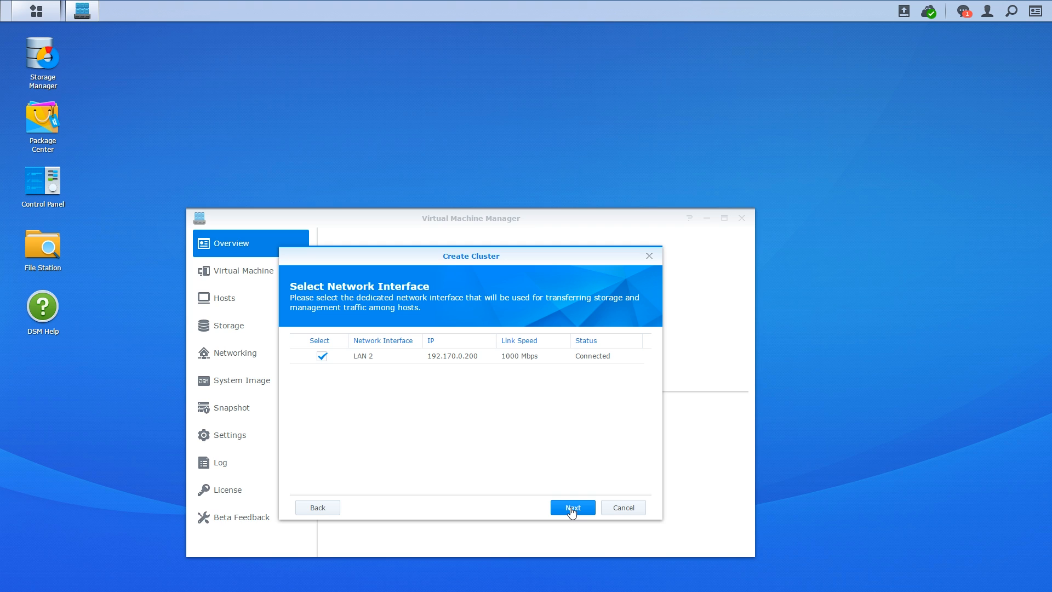
- Use LAN 2 as the cluster's network interface and apply the cluster settings, accepting the network restart
click(571, 508)
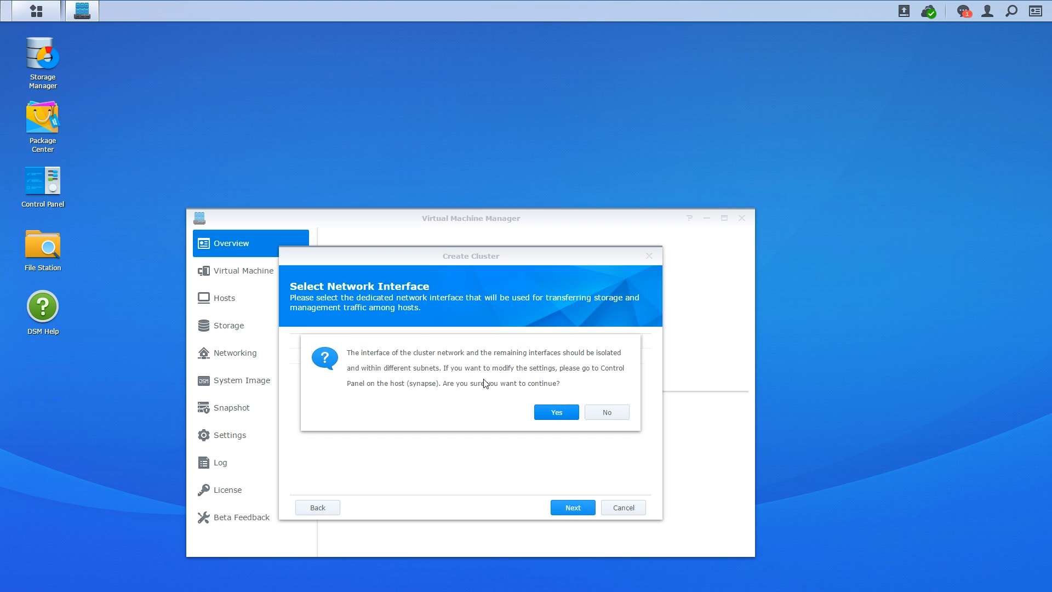
click(569, 415)
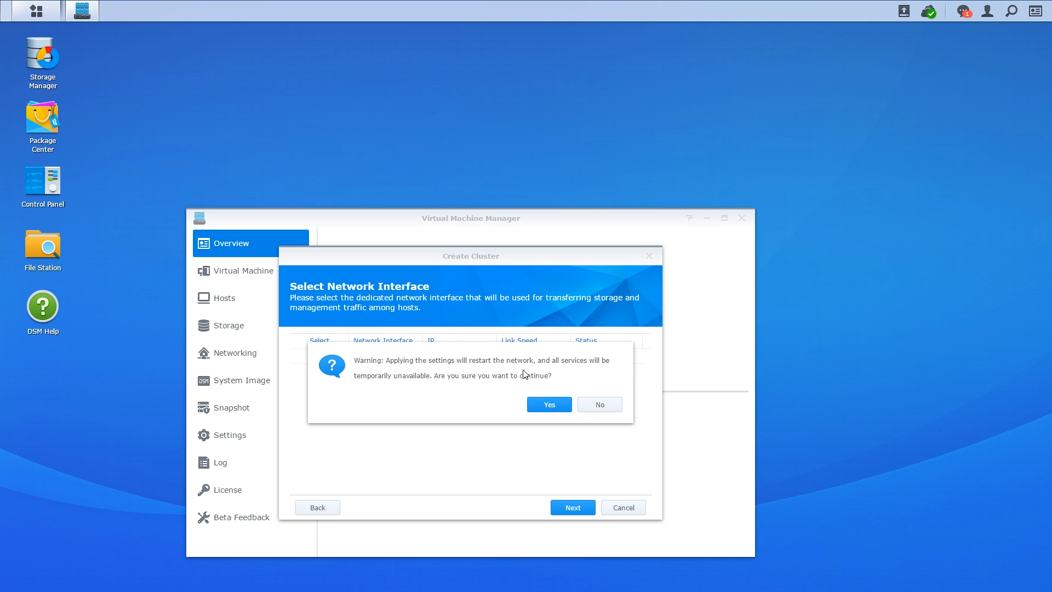
click(558, 406)
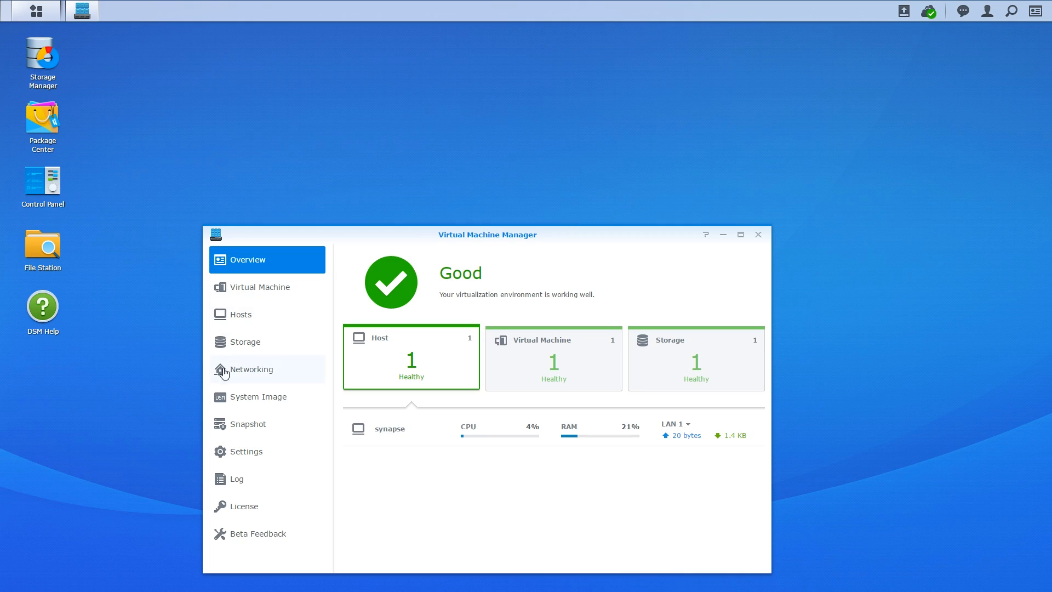
- Start a new system image of type ISO File and name it Windows 10
click(226, 397)
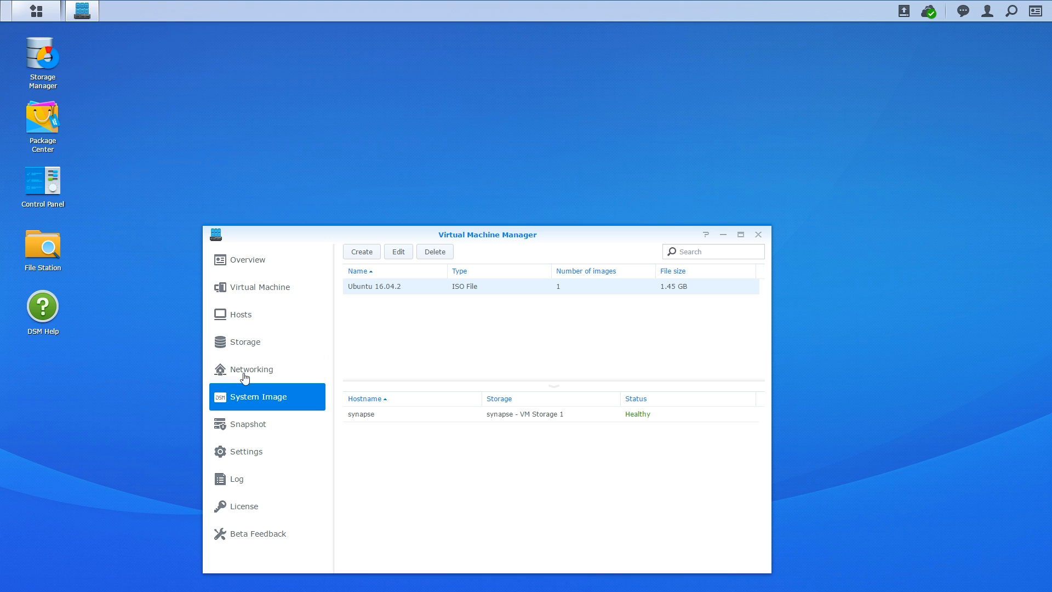
click(362, 252)
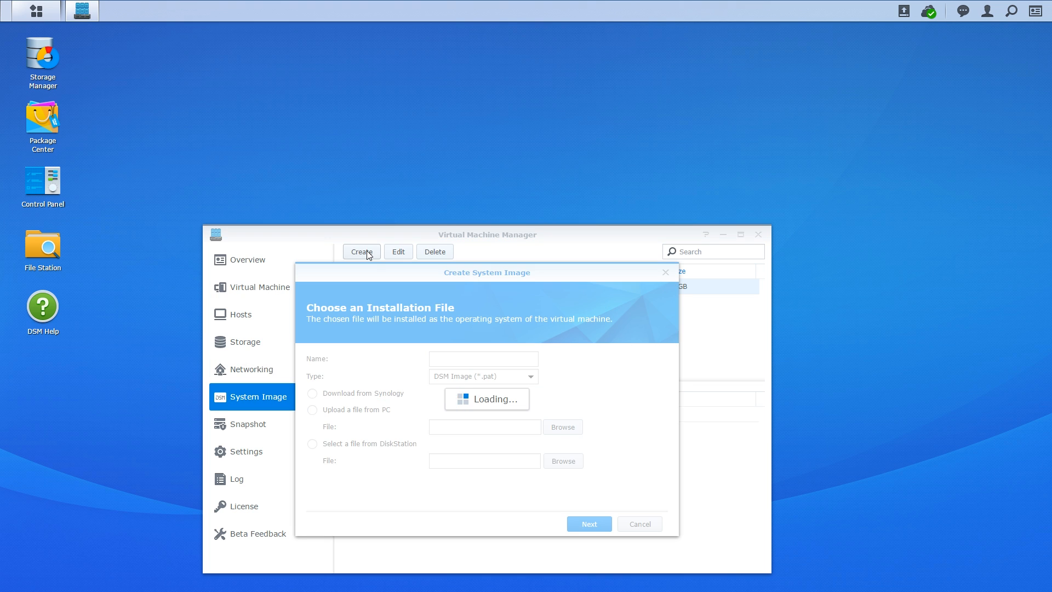
click(480, 375)
click(480, 425)
click(475, 360)
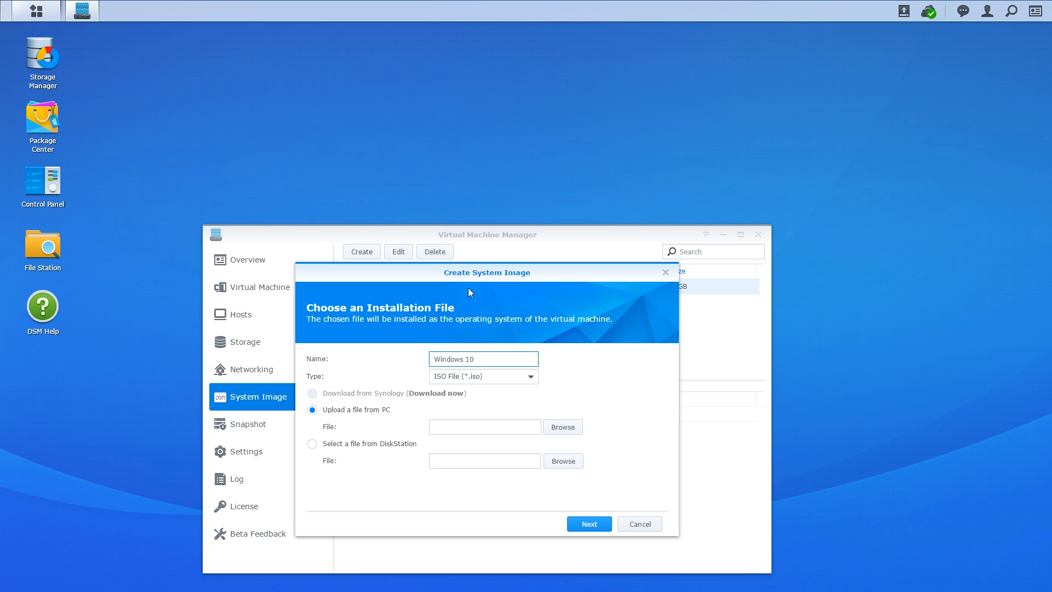
- Use a file from the DiskStation as the image source and select Windows.iso in the virtual folder
click(326, 446)
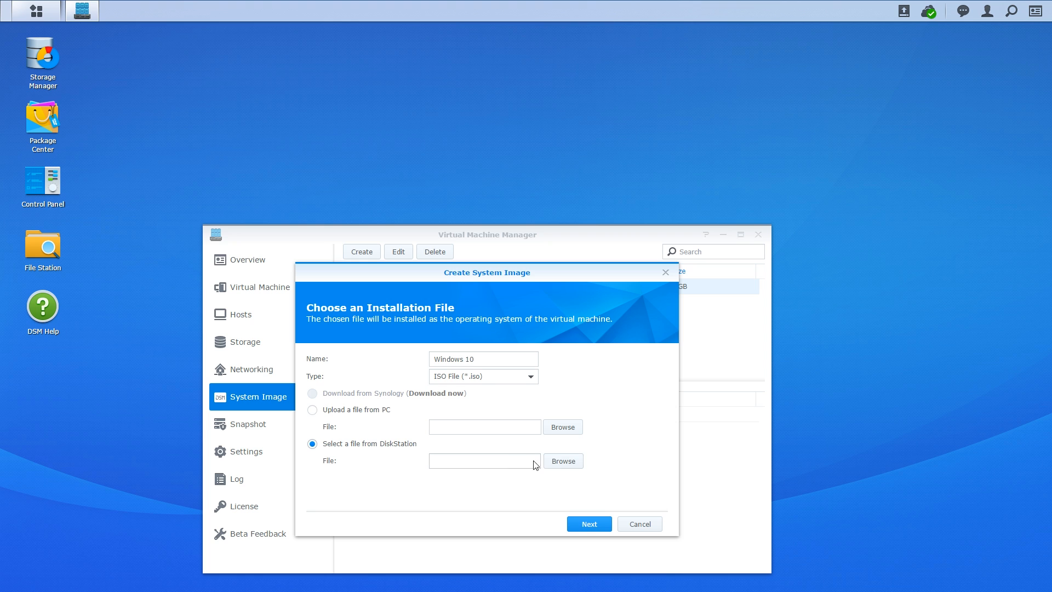
click(563, 461)
click(340, 416)
click(464, 354)
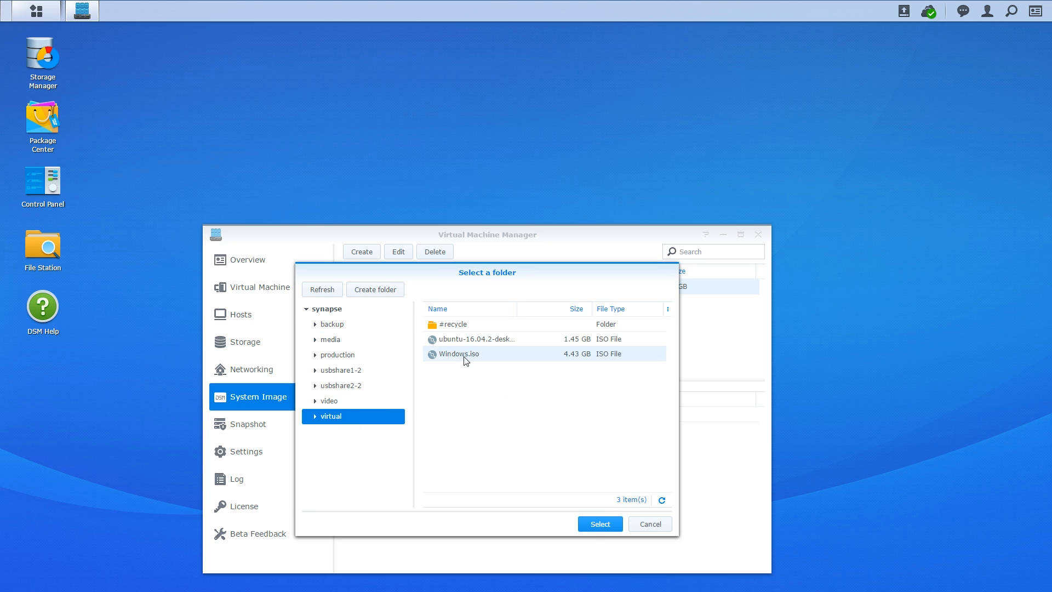
click(599, 524)
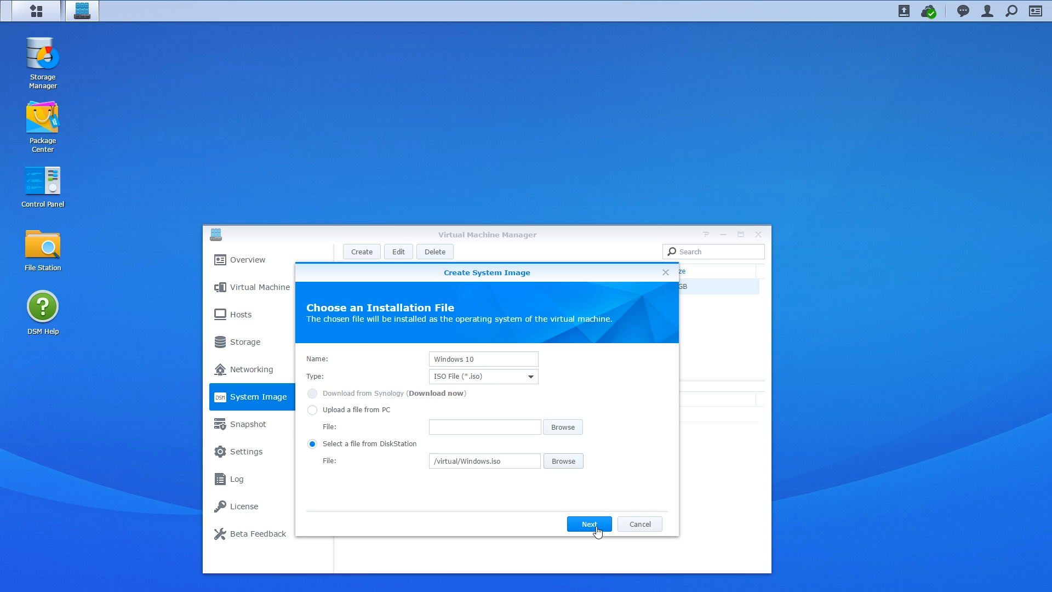
- Choose the storage for the Windows 10 system image and finish creating it
click(597, 530)
click(330, 372)
click(593, 527)
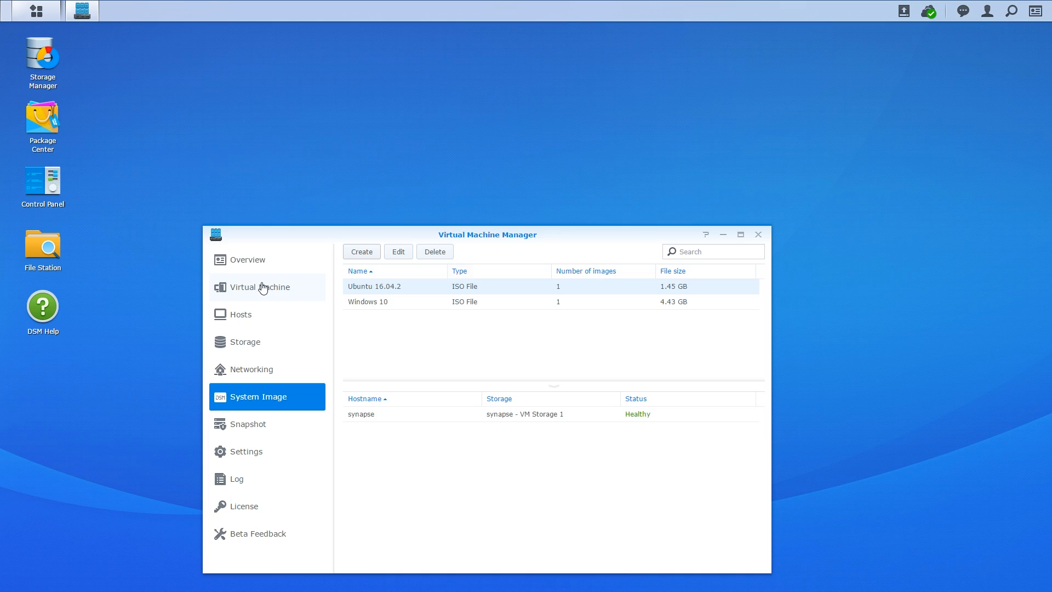
- Start creating a new virtual machine, using an ISO file as the creation method
click(263, 288)
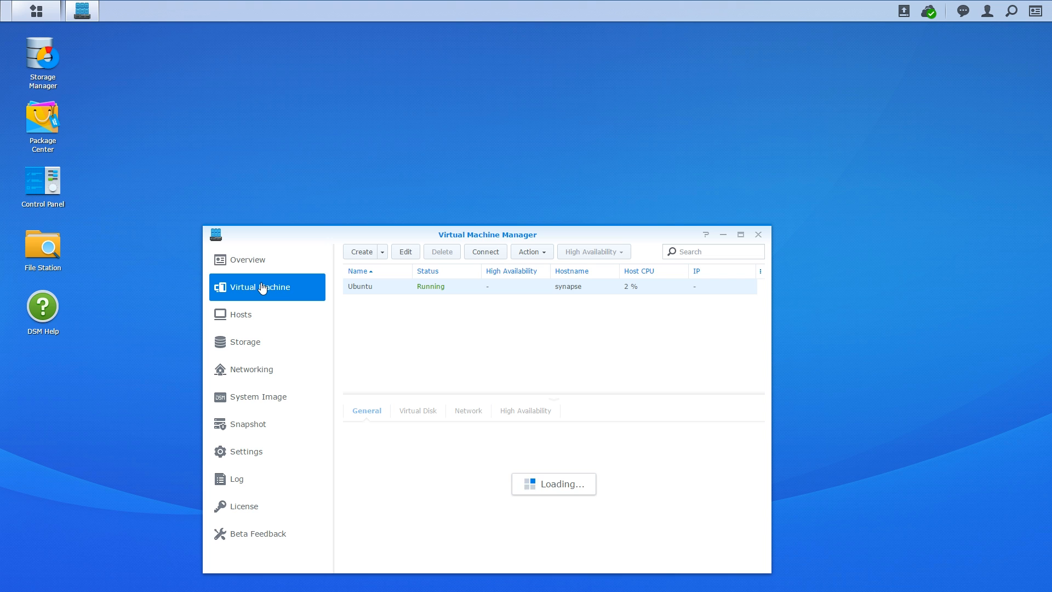
click(384, 252)
click(378, 269)
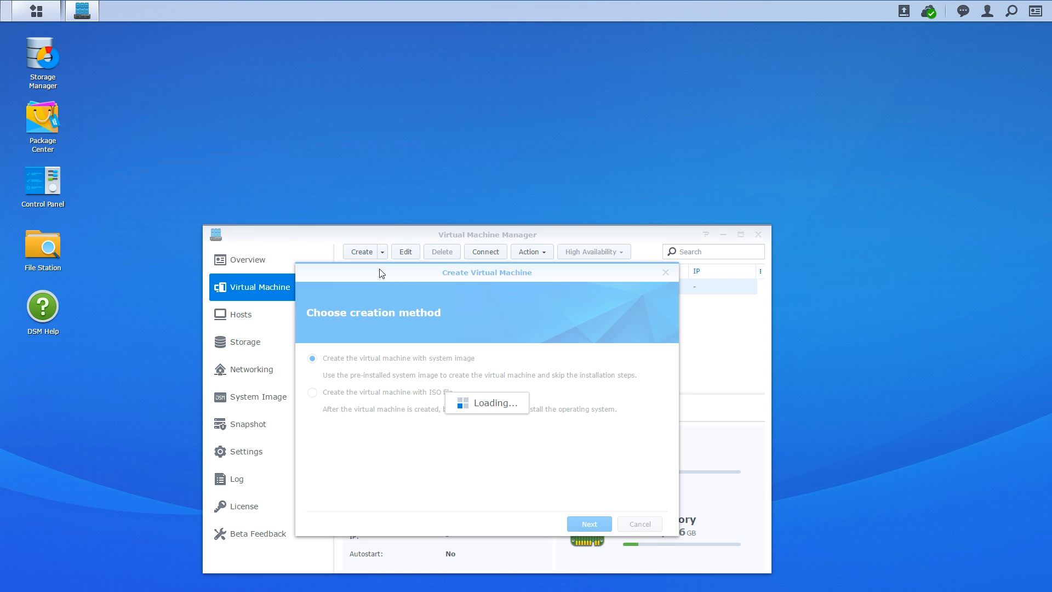
click(350, 394)
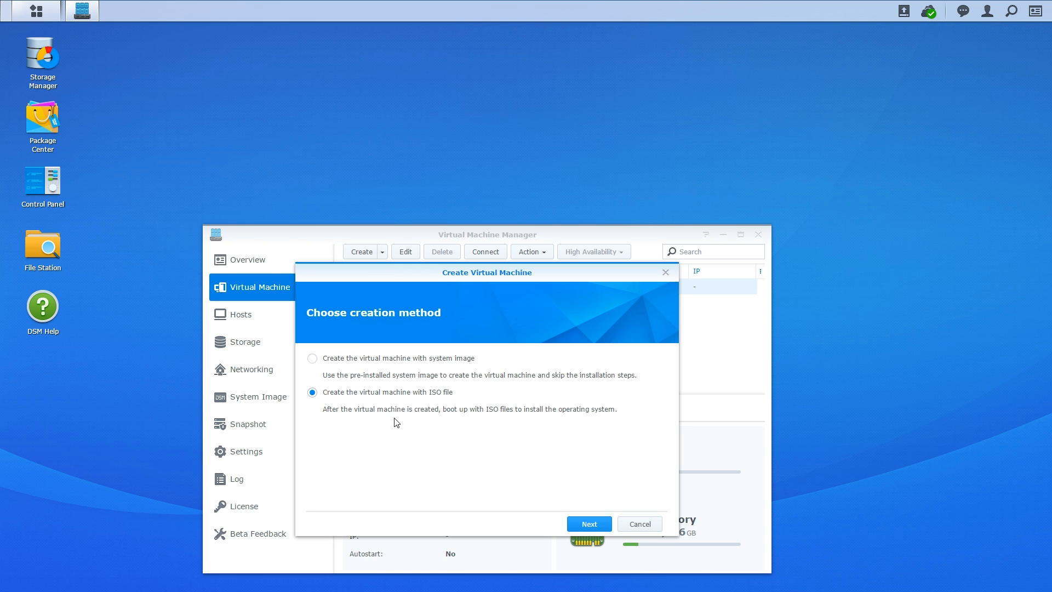
click(578, 528)
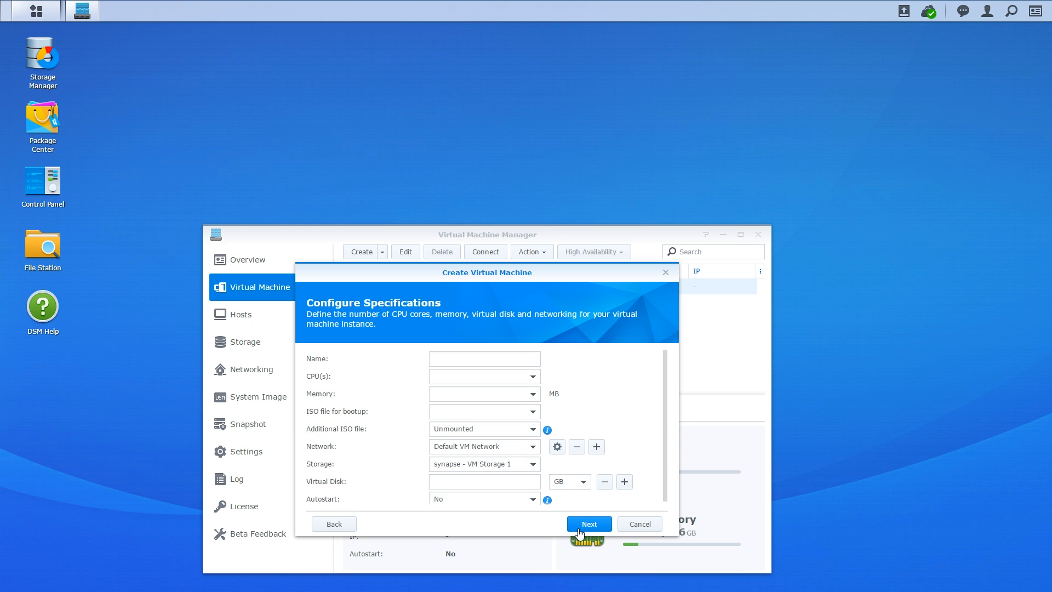
- Name the virtual machine Windows 10 and assign it 2 CPUs and 4096 MB of memory
click(453, 361)
text(Windows 10)
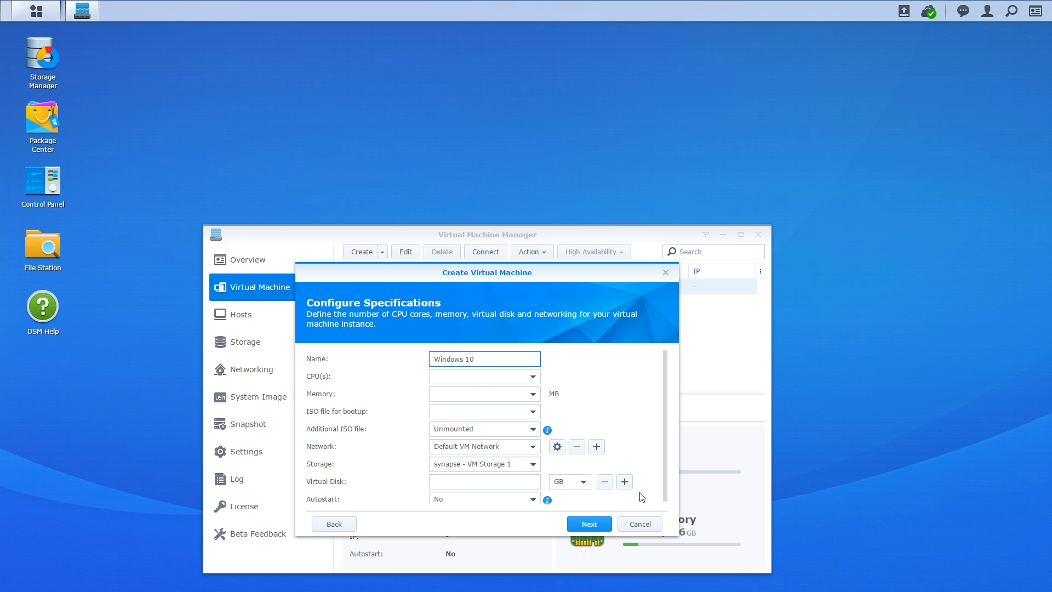
click(533, 379)
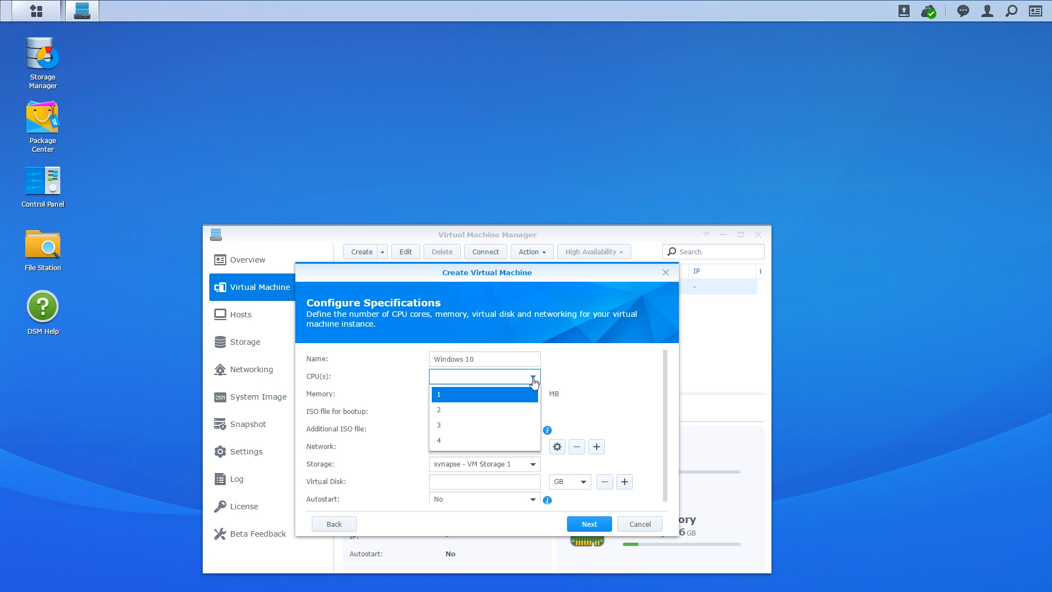
click(488, 406)
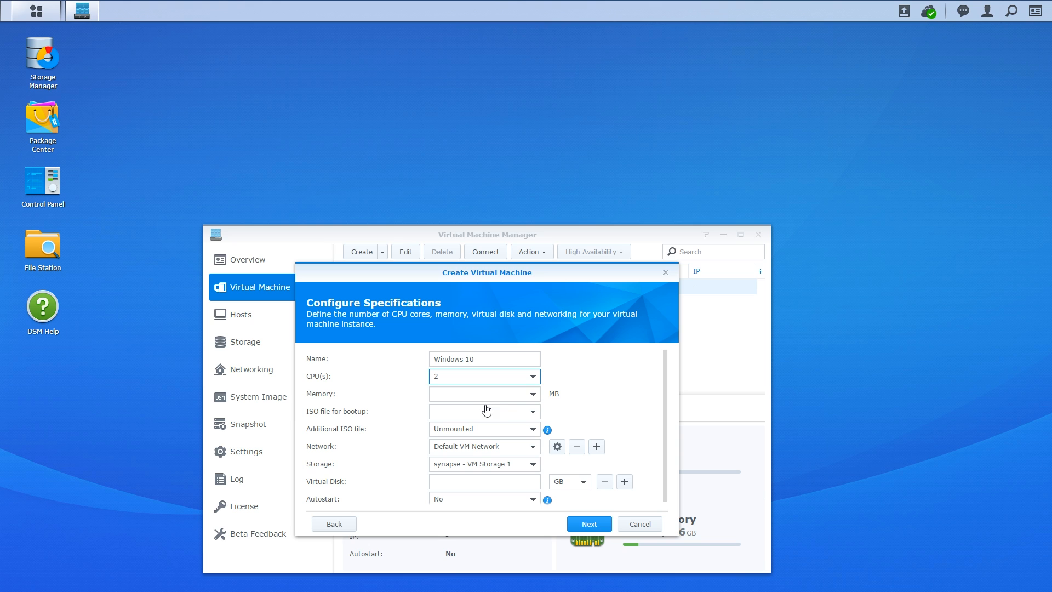
click(516, 394)
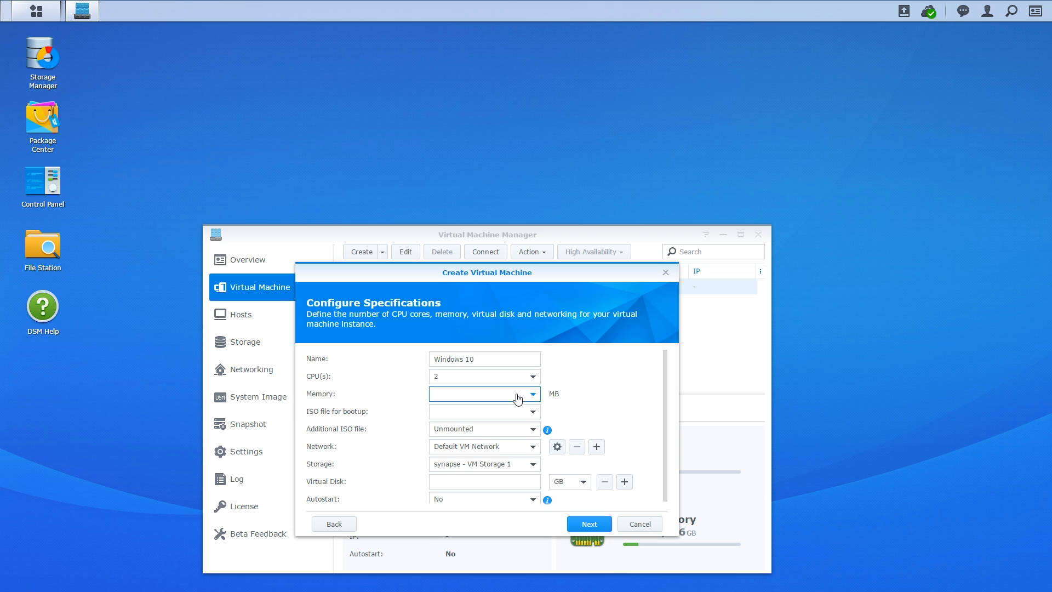
click(517, 397)
click(464, 461)
- Set Windows 10 as the bootup ISO and Guest Tools as the additional ISO, and set a 100 GB virtual disk
click(524, 415)
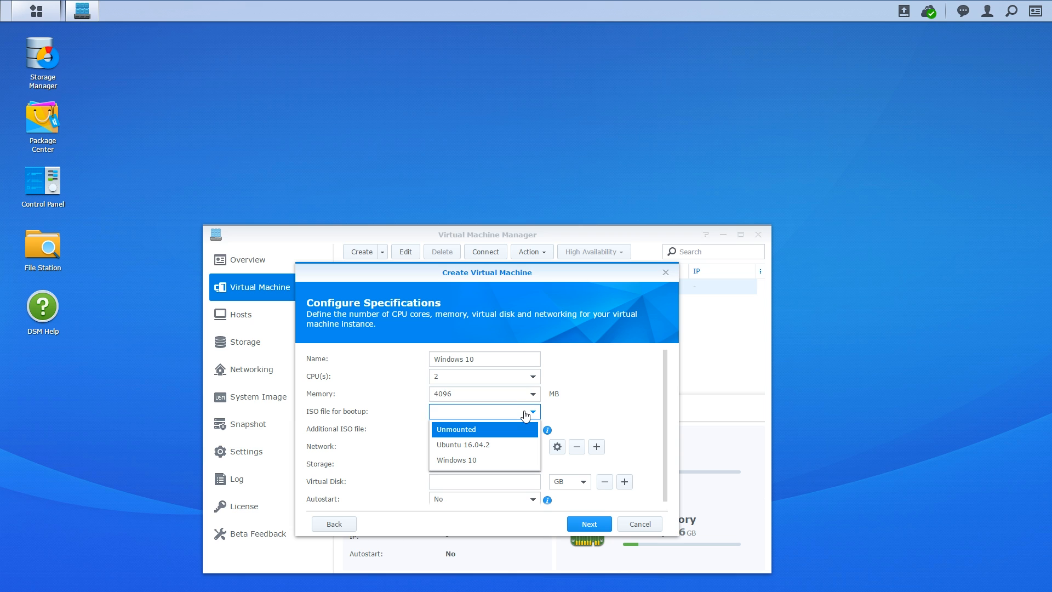
click(474, 460)
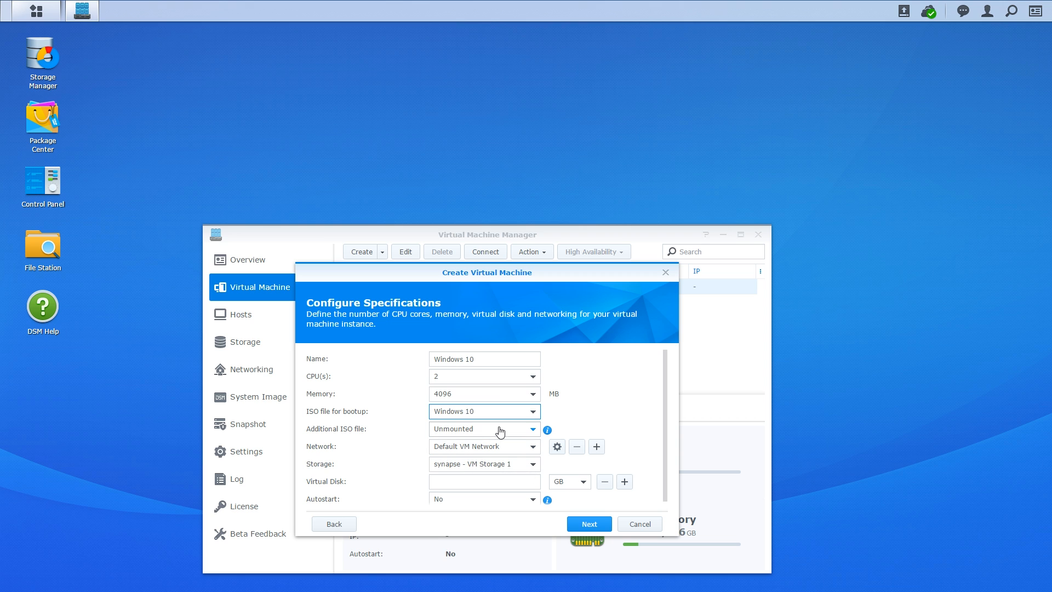
click(508, 478)
click(485, 431)
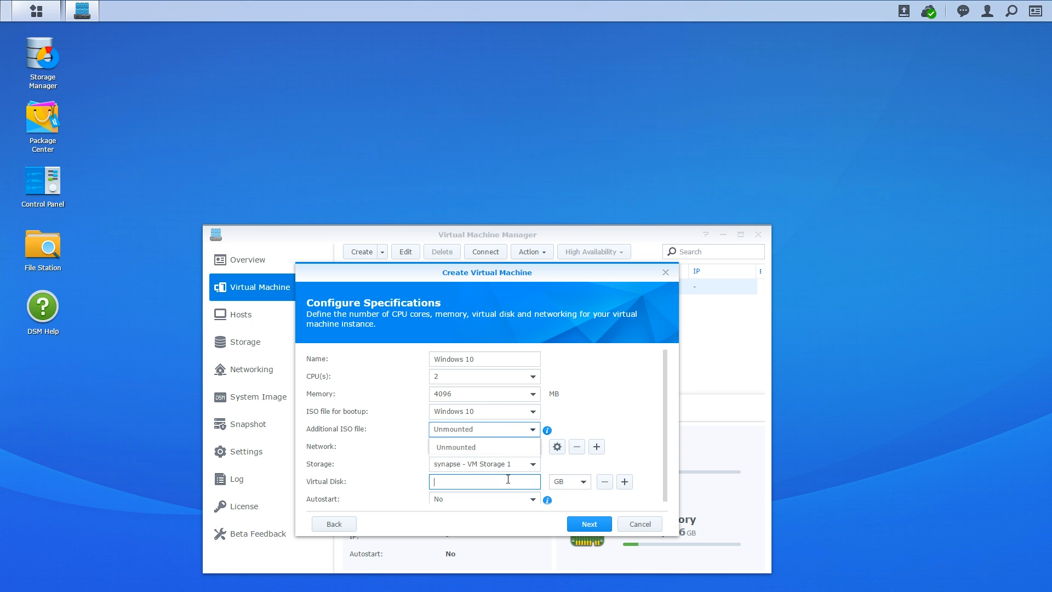
click(482, 463)
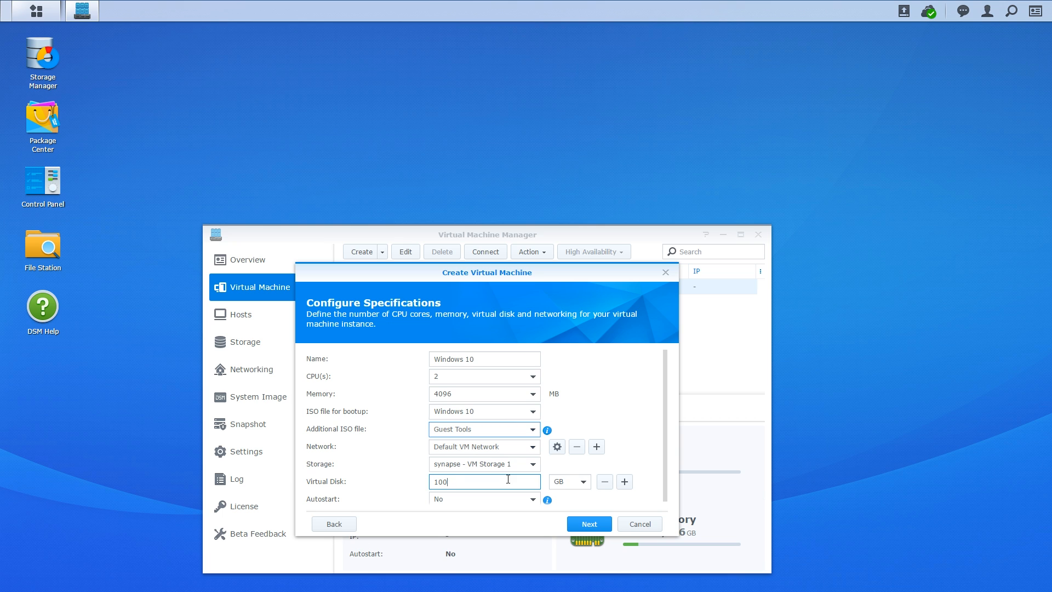
click(589, 523)
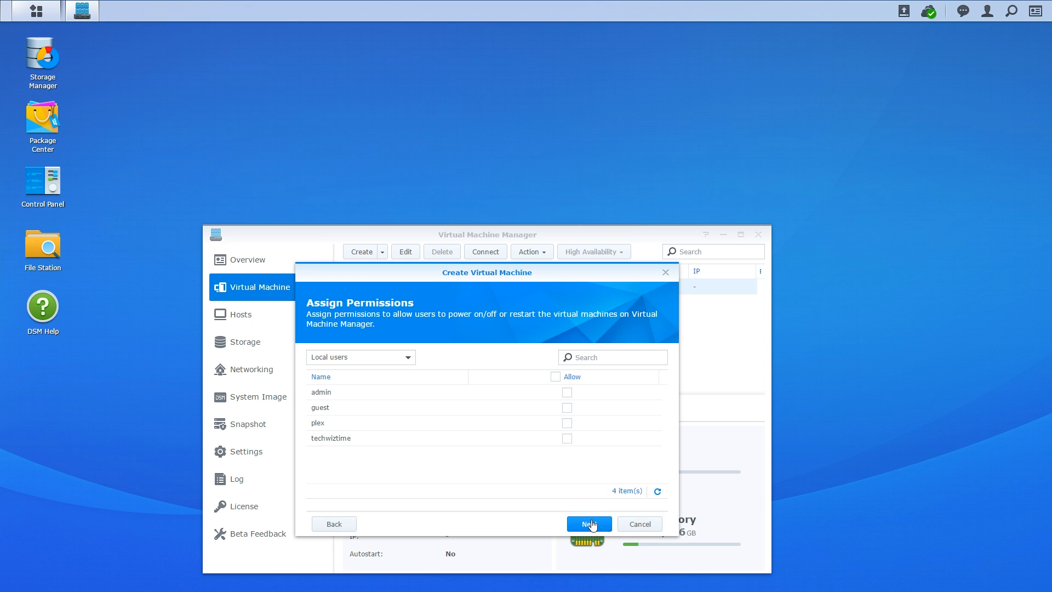
- Allow admin and the last listed local user to control the virtual machine, and apply the wizard's settings
click(567, 392)
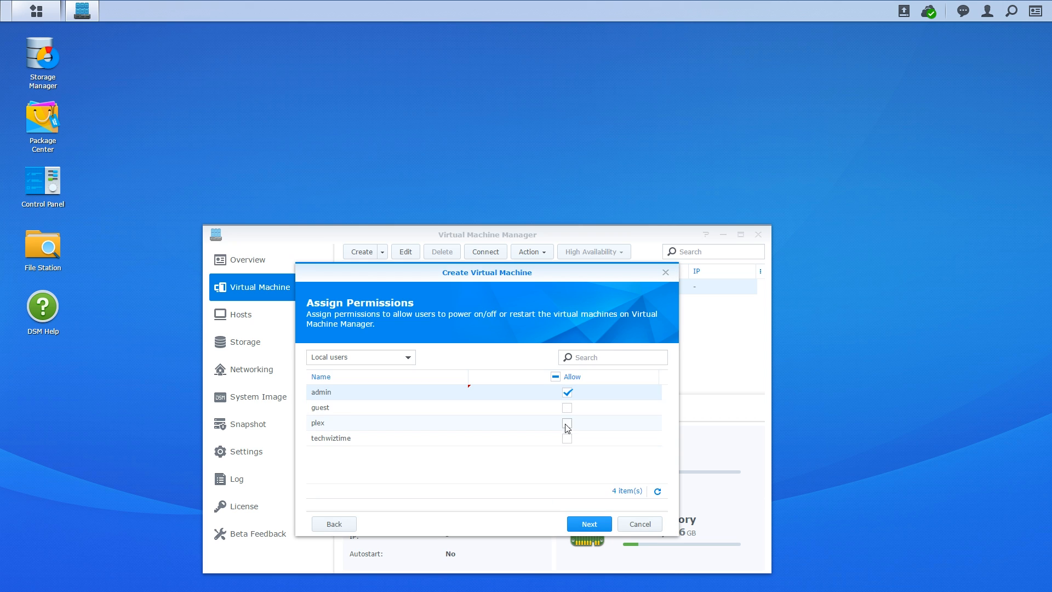
click(567, 438)
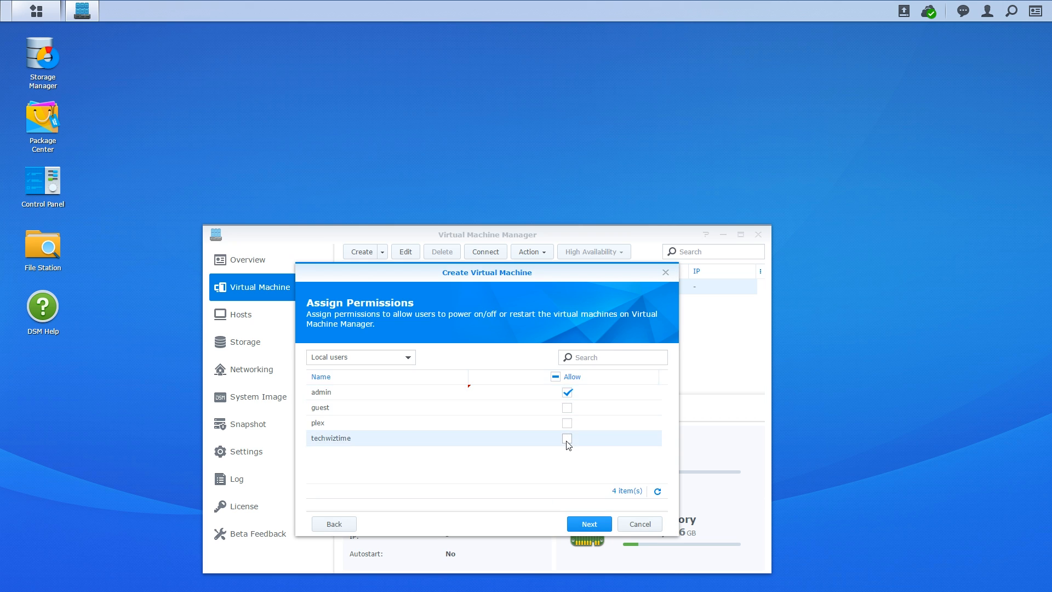
click(590, 524)
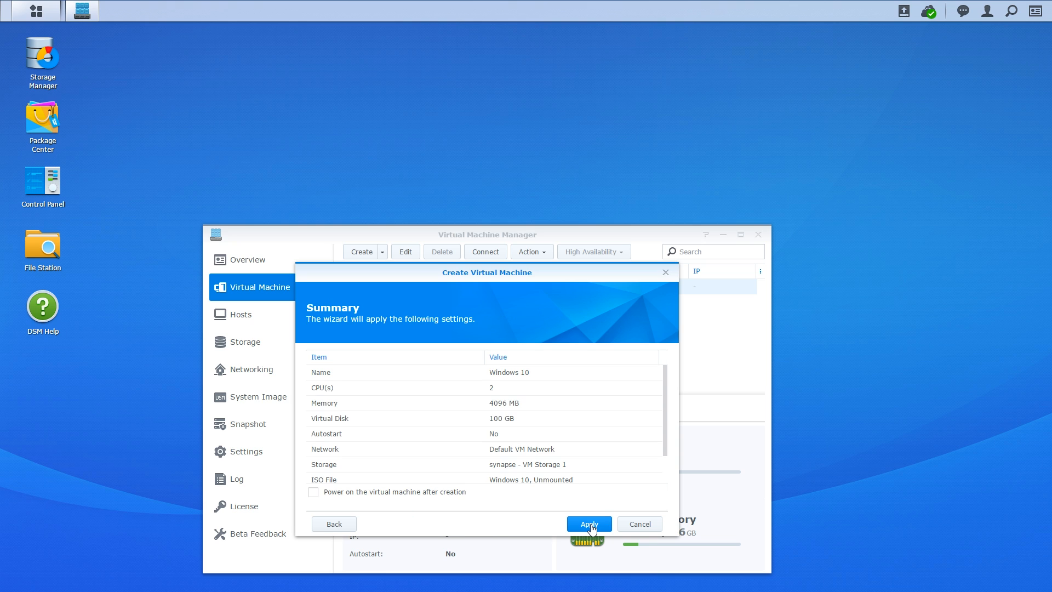
click(590, 524)
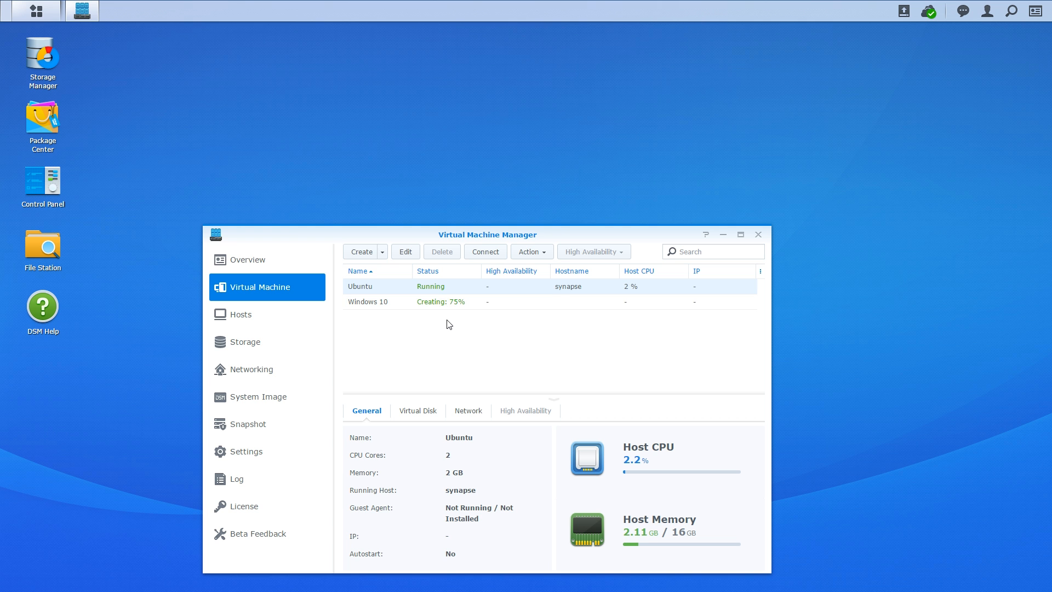
- Power on the Windows 10 virtual machine on host synapse and connect to its console
click(444, 302)
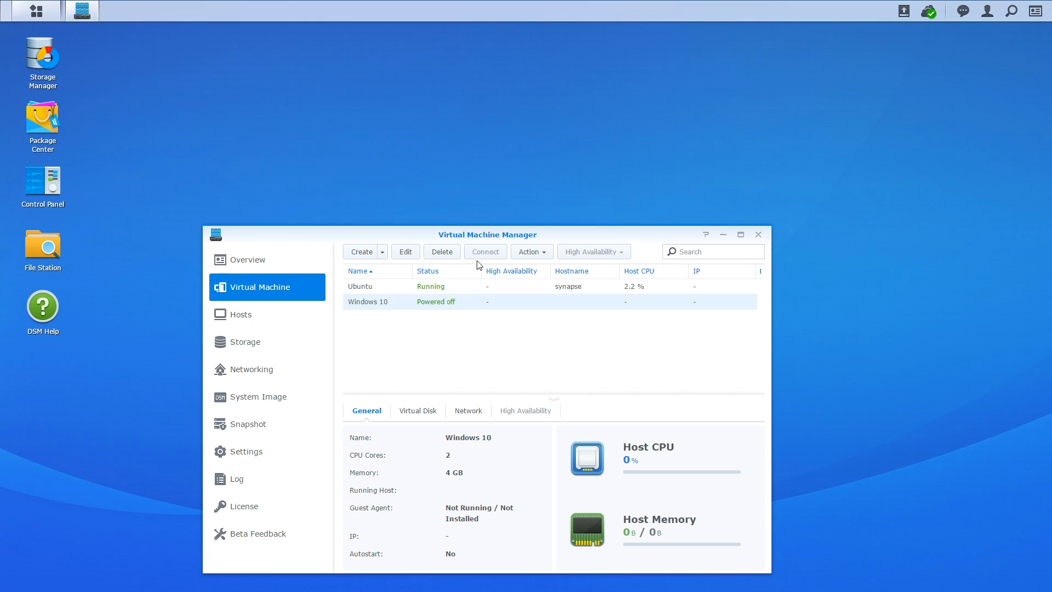
click(530, 252)
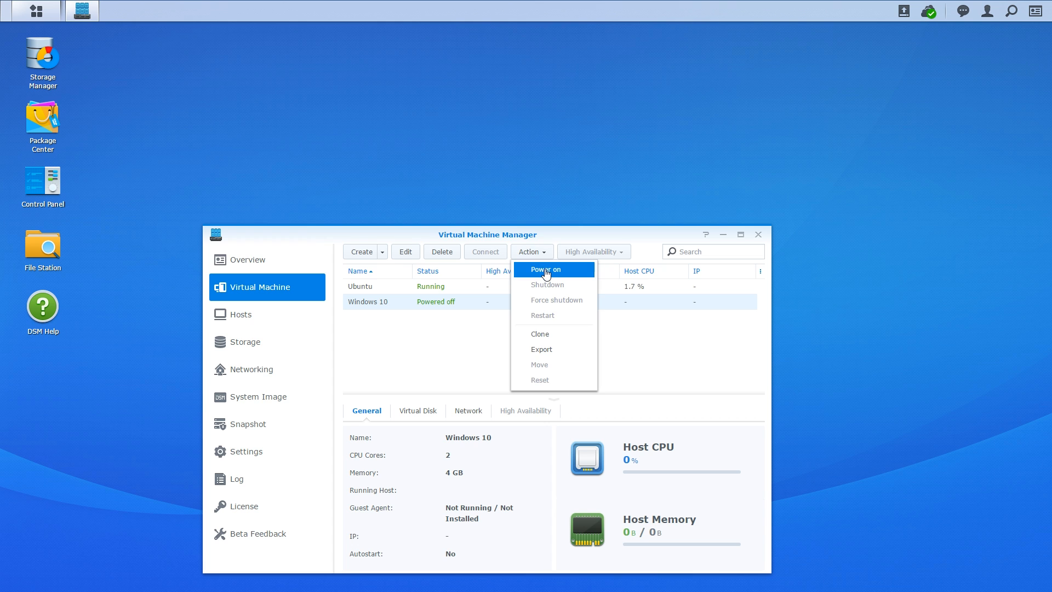
click(546, 271)
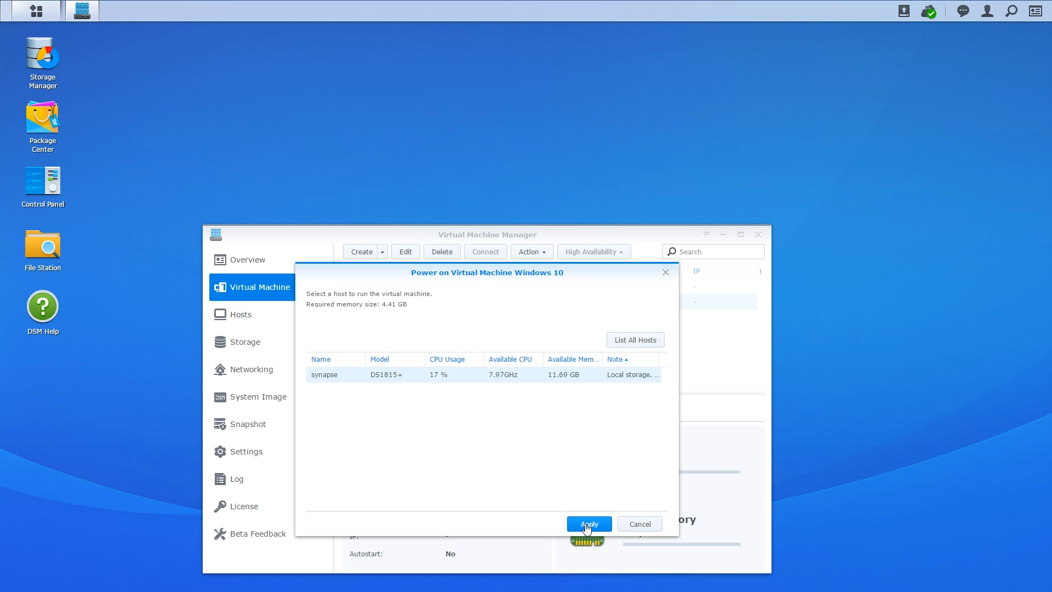
click(588, 524)
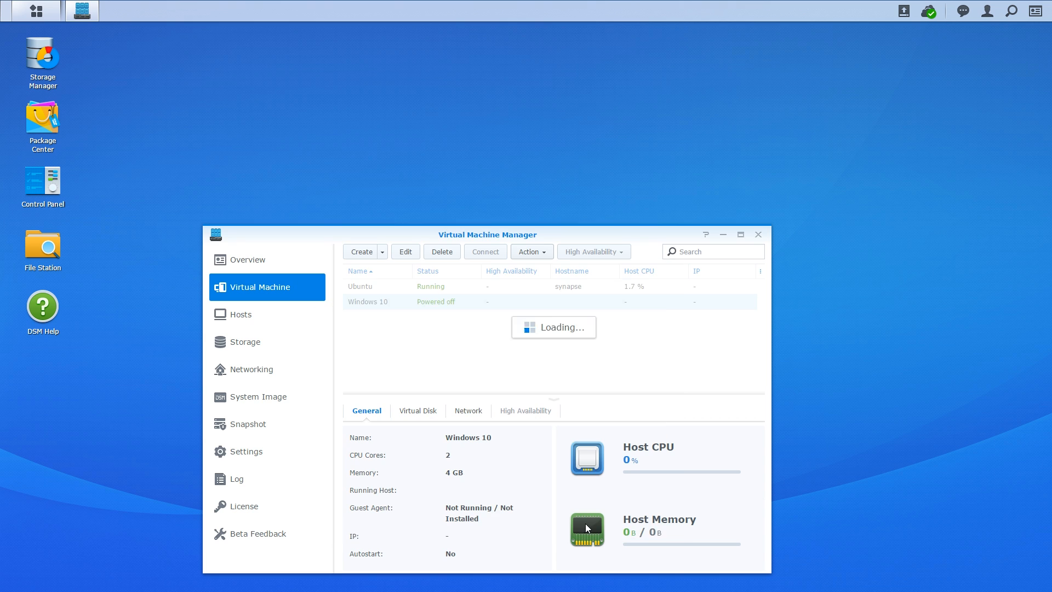
click(486, 252)
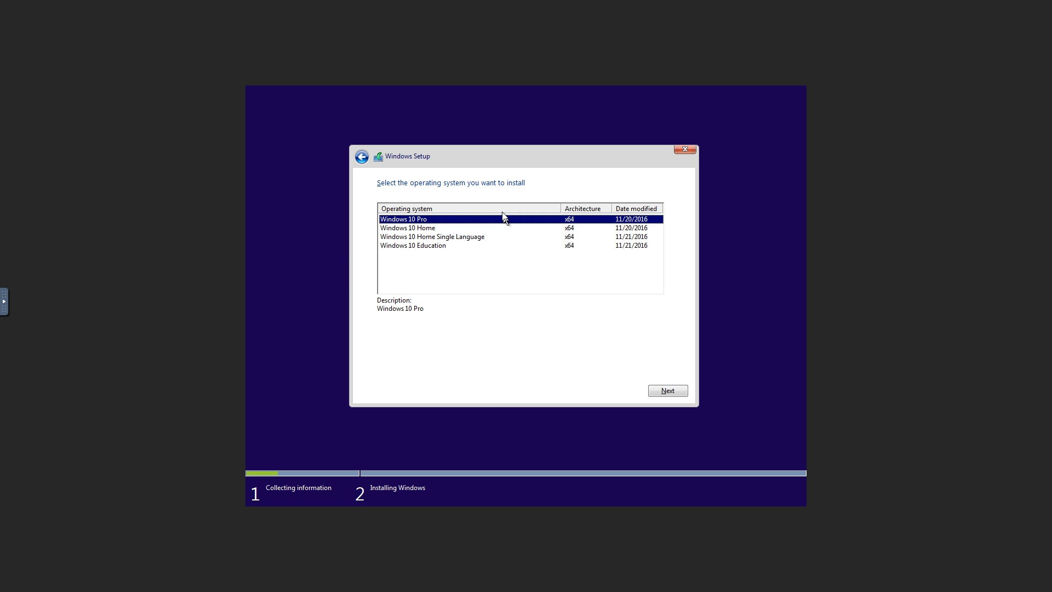
- Select Windows 10 Pro, accept the license terms and choose the custom Windows-only installation
click(668, 390)
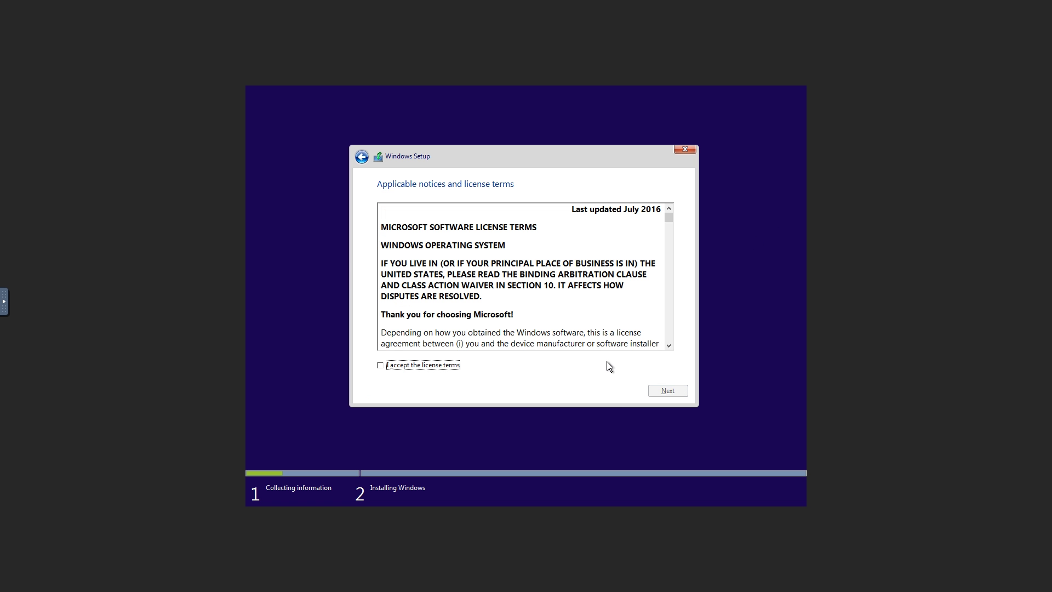
click(425, 365)
click(676, 391)
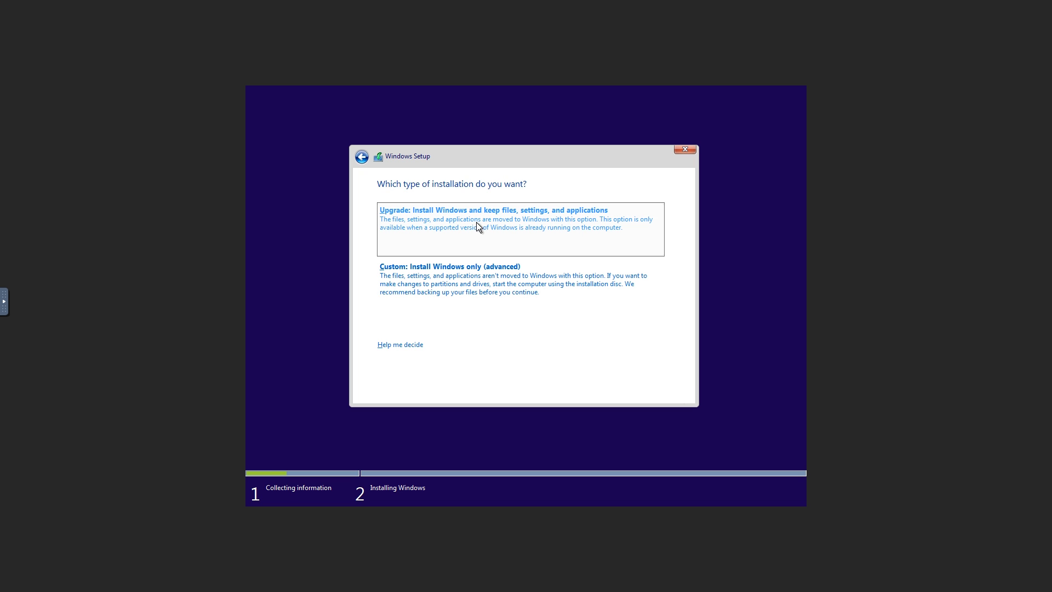
click(480, 281)
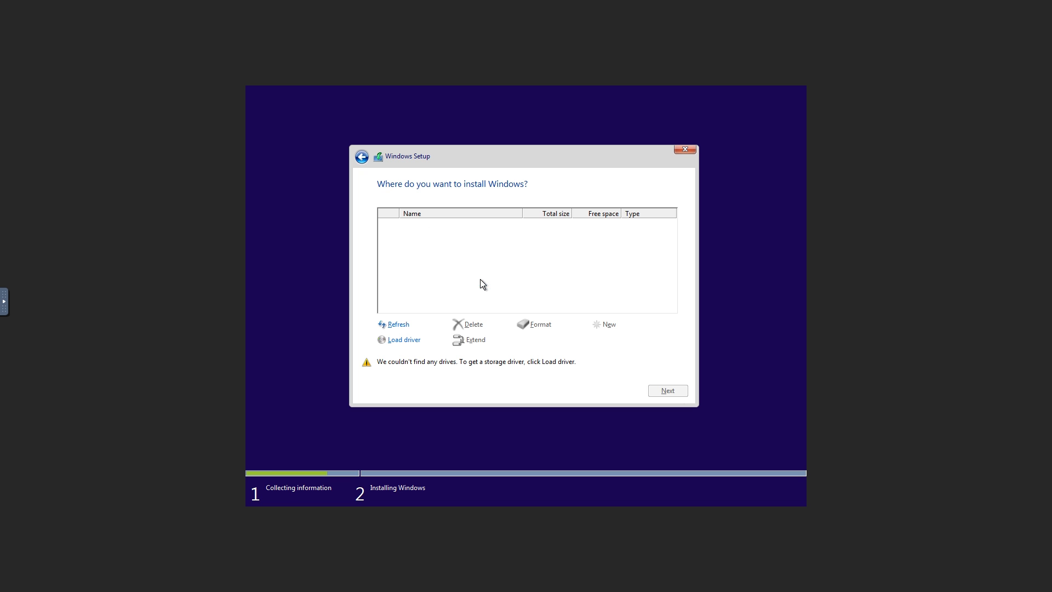
- Load the VirtIO SCSI storage driver from Windows_Virtio_SCSI_Driver\Windows_10\amd64 on the SYNO_INSTALLER drive
click(401, 341)
click(551, 341)
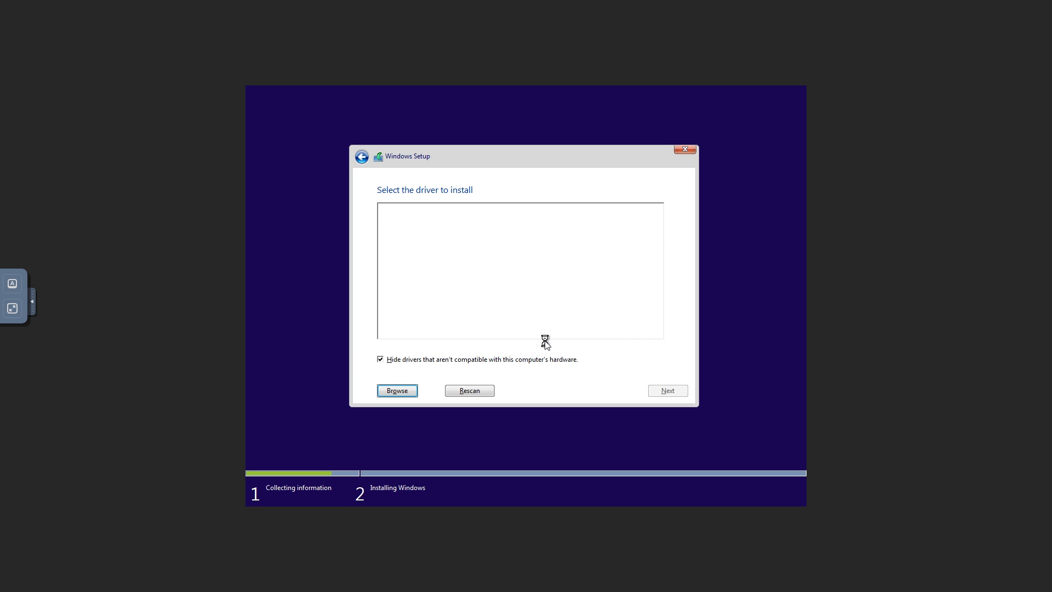
click(505, 328)
double_click(505, 328)
double_click(508, 337)
double_click(520, 270)
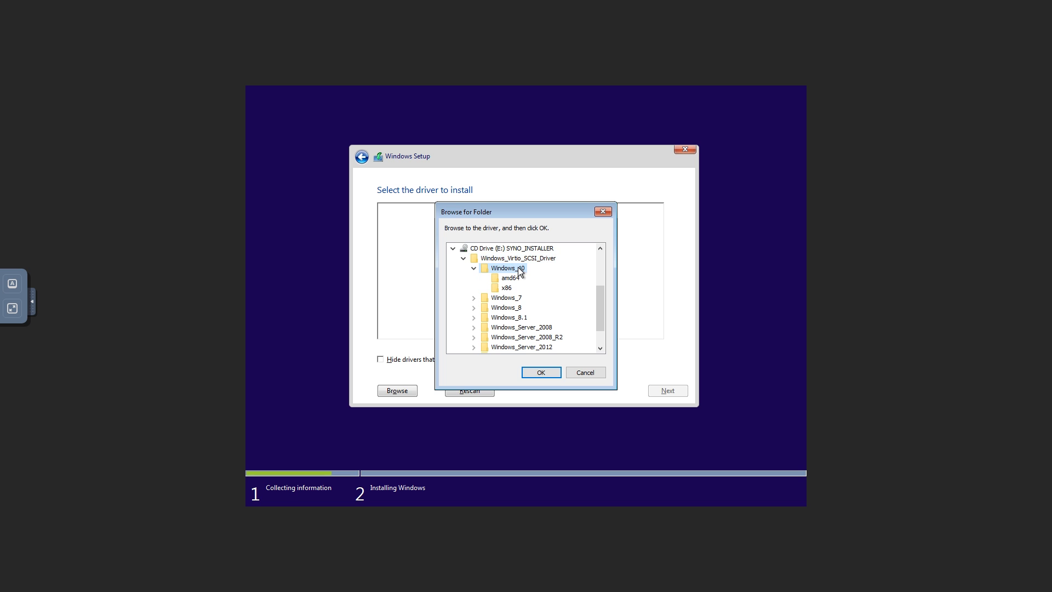
click(505, 289)
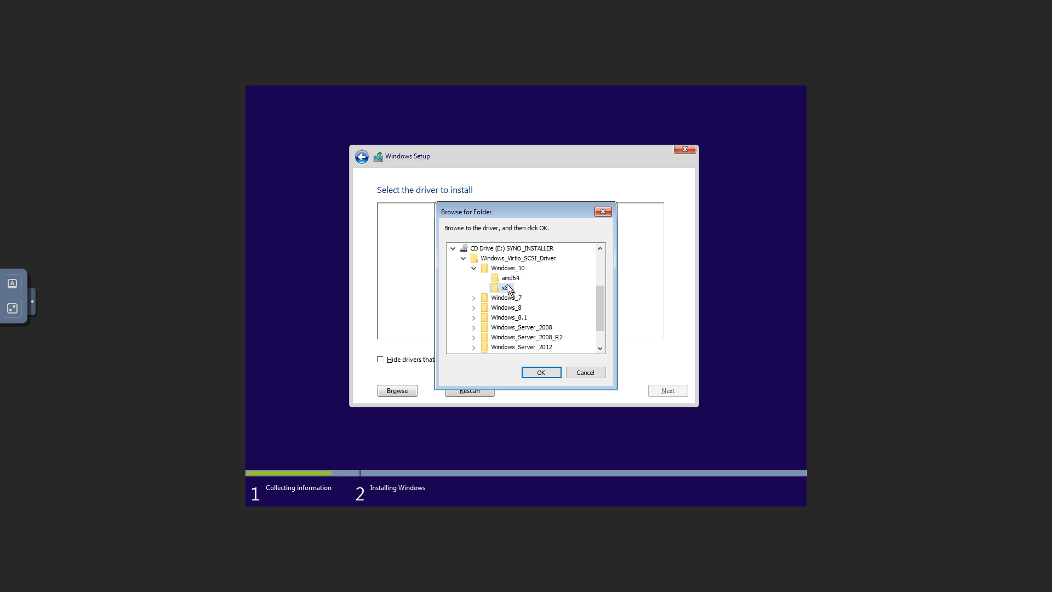
click(509, 279)
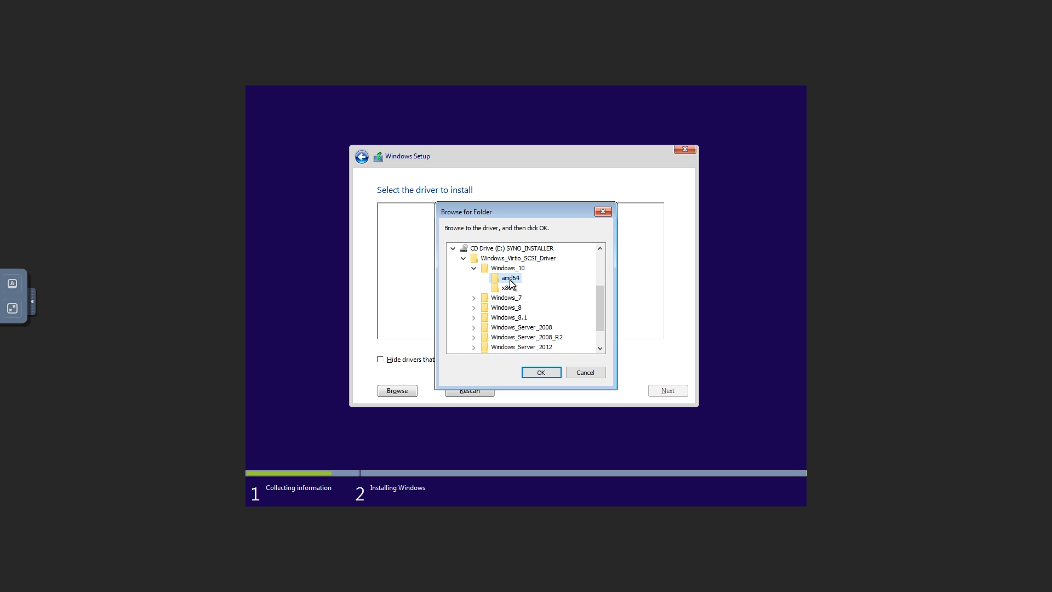
click(540, 370)
click(431, 359)
click(670, 390)
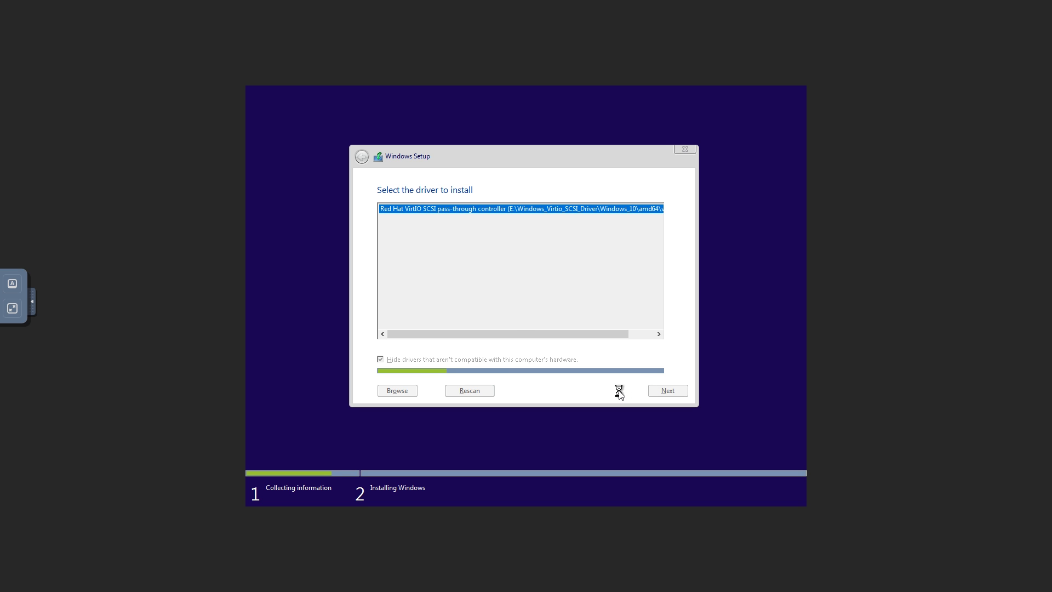
- Create a partition from all of Drive 0's unallocated space and start installing Windows on Partition 2
click(606, 324)
click(629, 339)
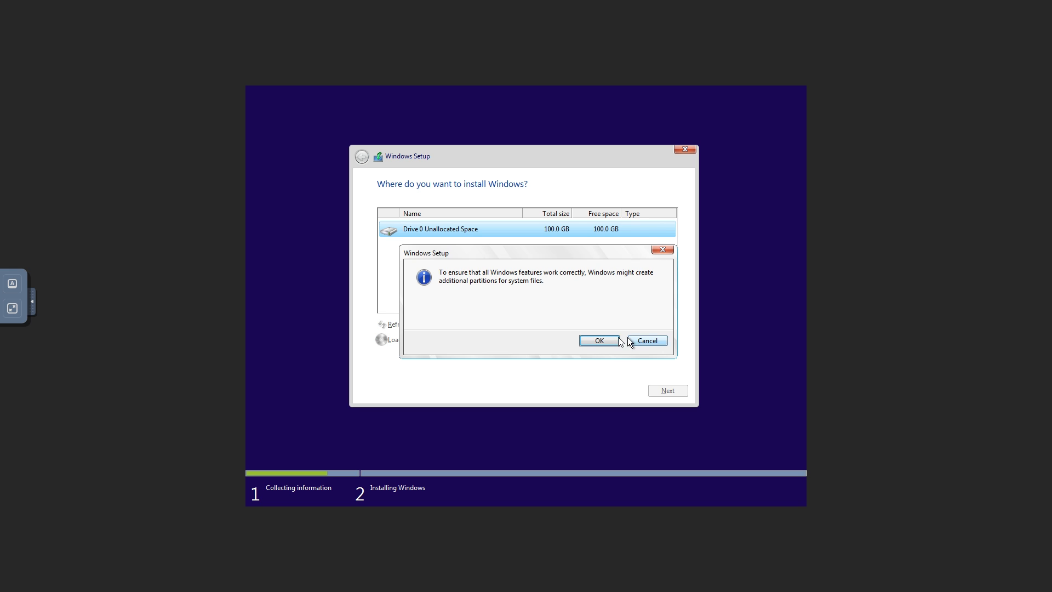
click(593, 338)
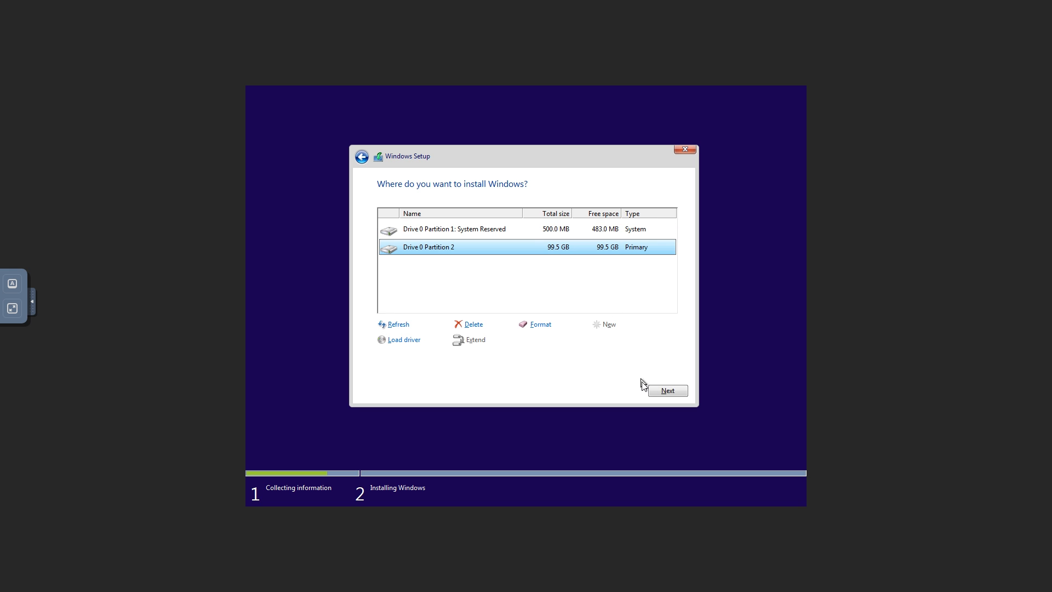
click(669, 392)
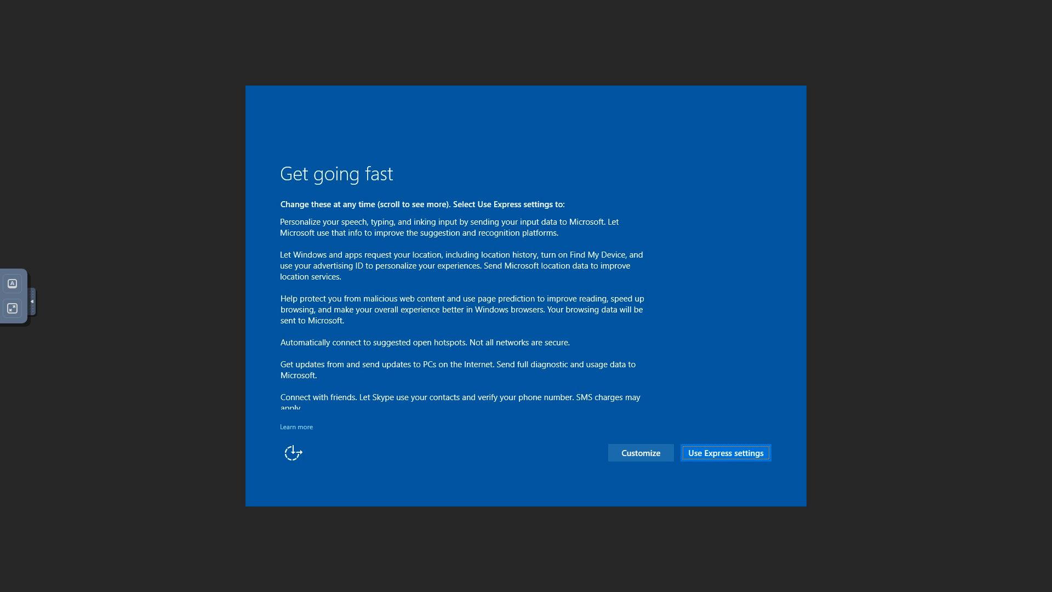
- Customize the Windows setup settings by turning off all personalization options and the location option
click(641, 452)
click(359, 234)
click(359, 270)
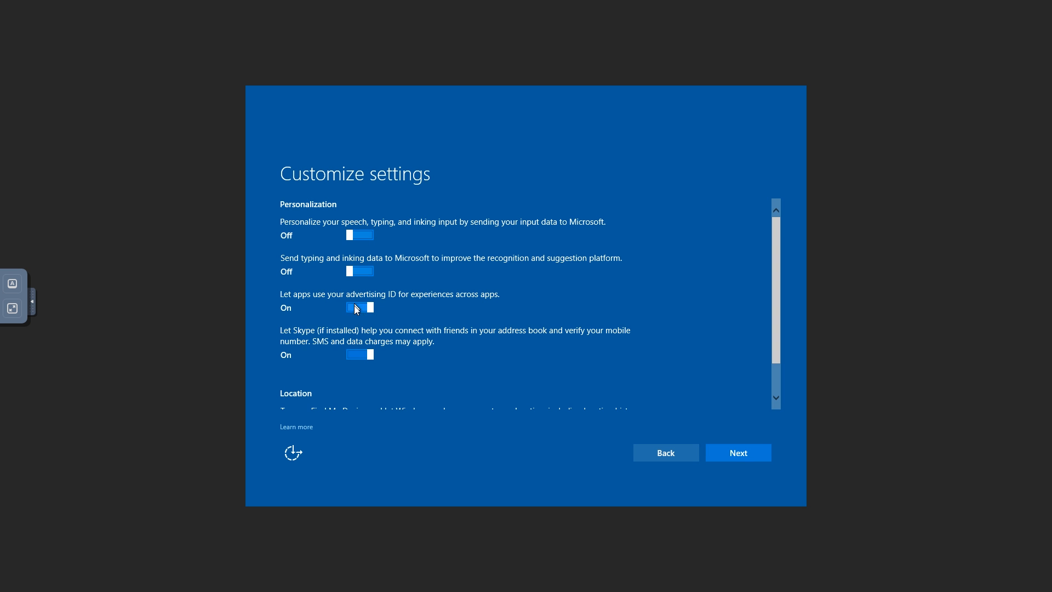
click(359, 305)
click(359, 355)
scroll(372, 345, down, 1)
click(360, 395)
click(738, 453)
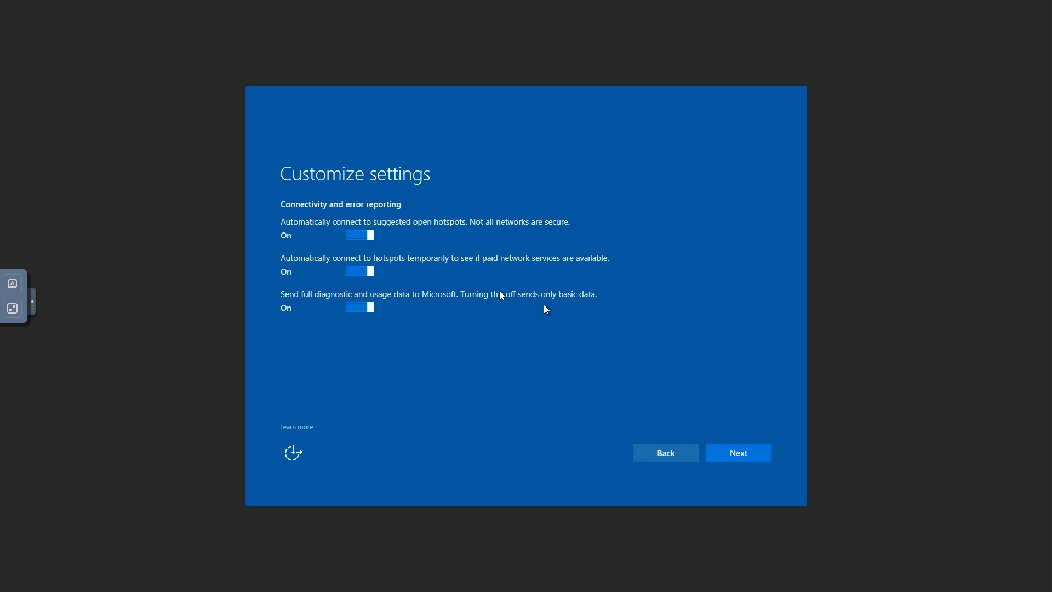
- Turn off SmartScreen, page prediction and update sharing with other PCs, and continue past the PC account page
click(736, 456)
click(359, 247)
click(359, 295)
click(359, 340)
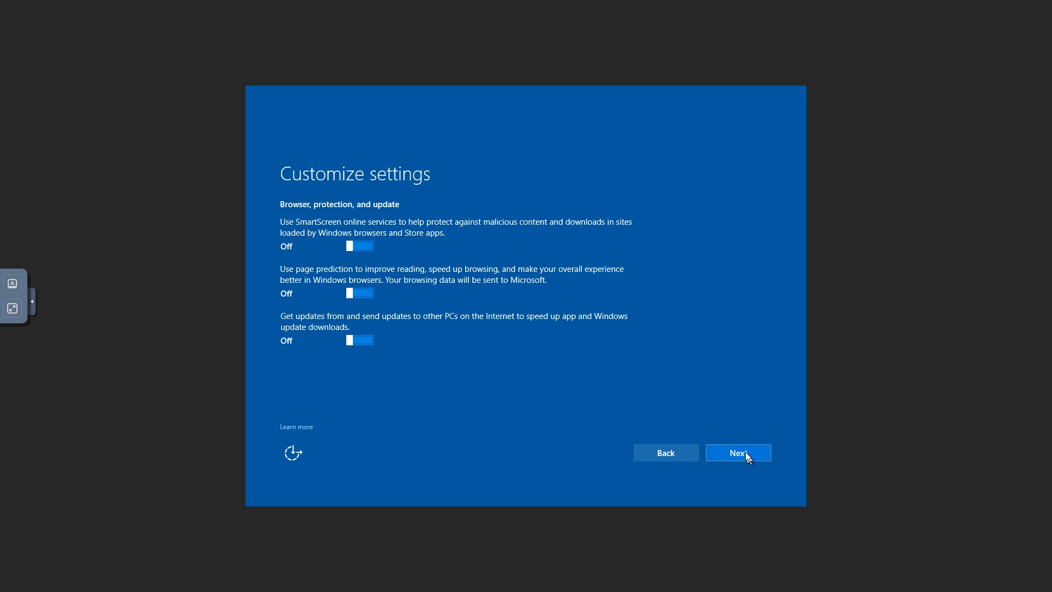
click(746, 455)
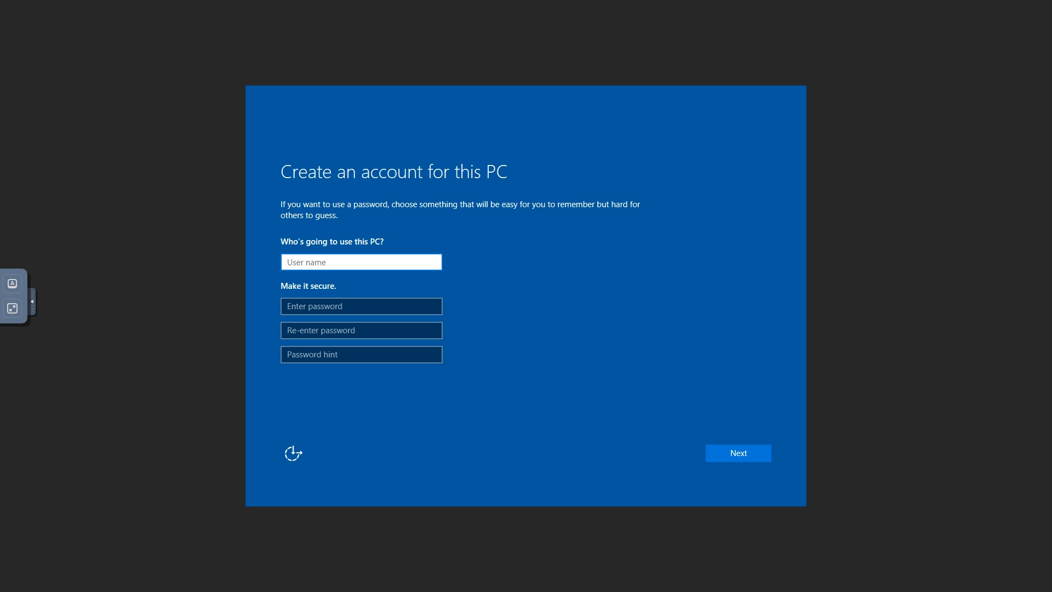
click(736, 454)
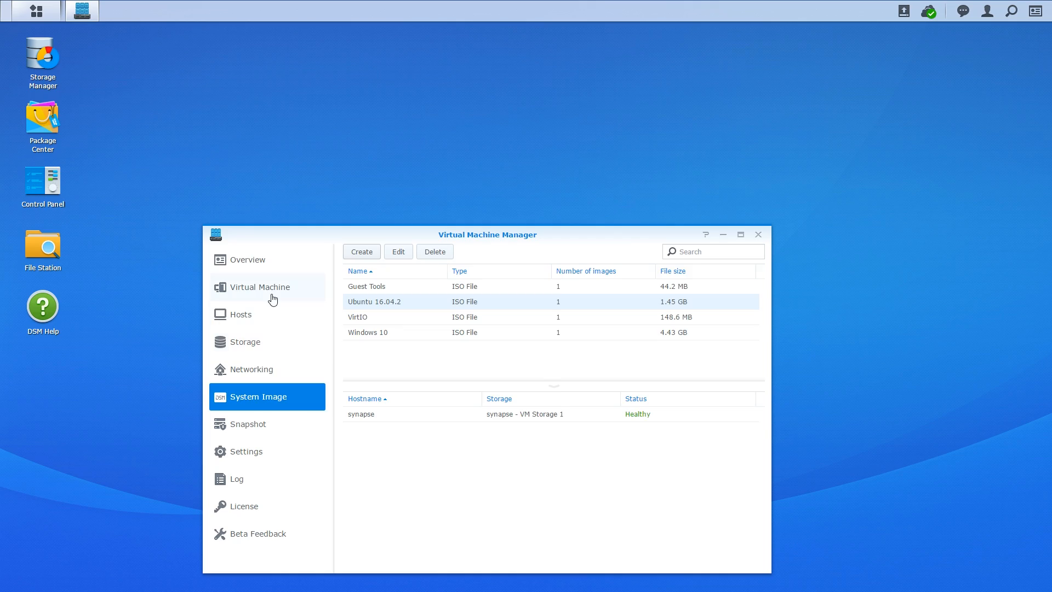
- Set the Windows 10 virtual machine's additional ISO file to VirtIO and save the change
click(272, 298)
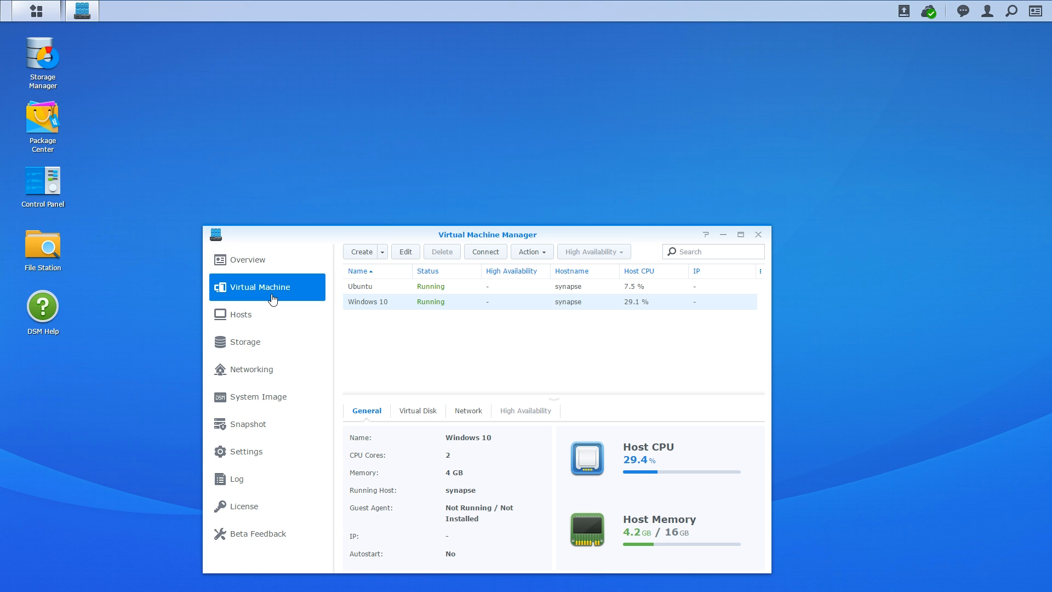
click(411, 252)
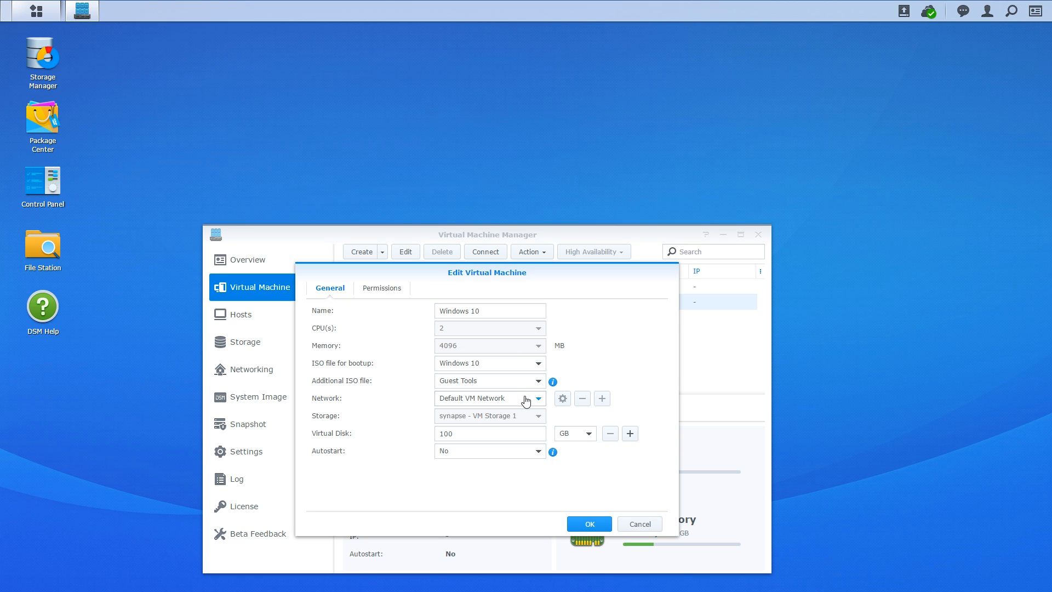
click(528, 382)
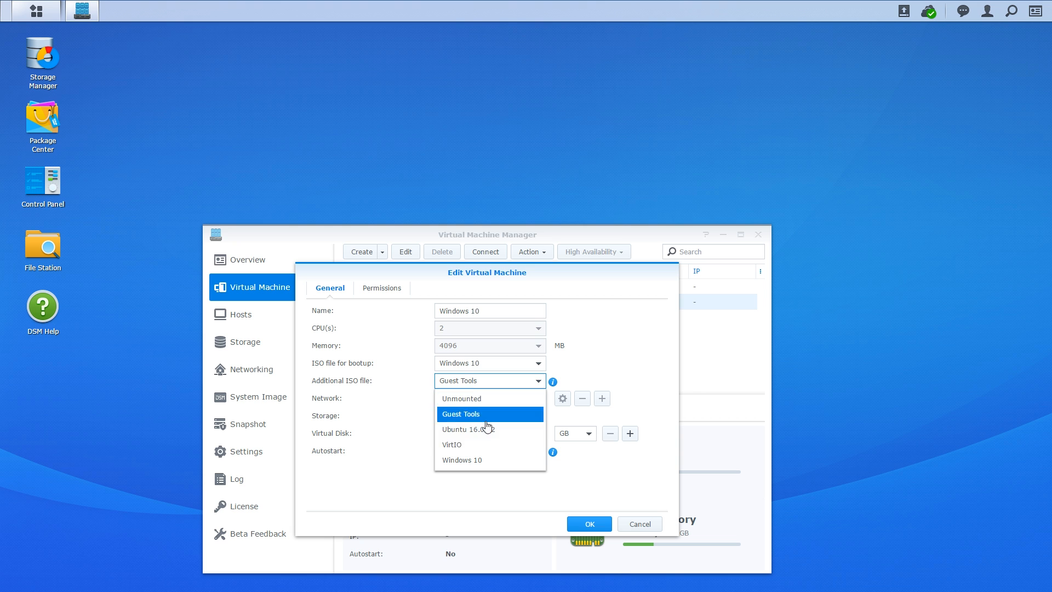
click(474, 451)
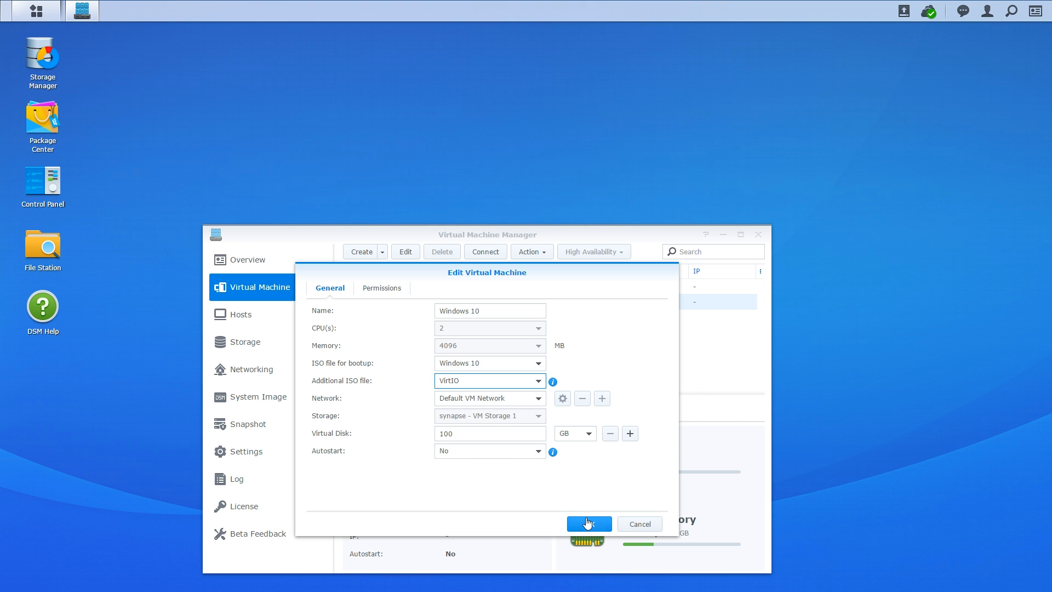
click(589, 524)
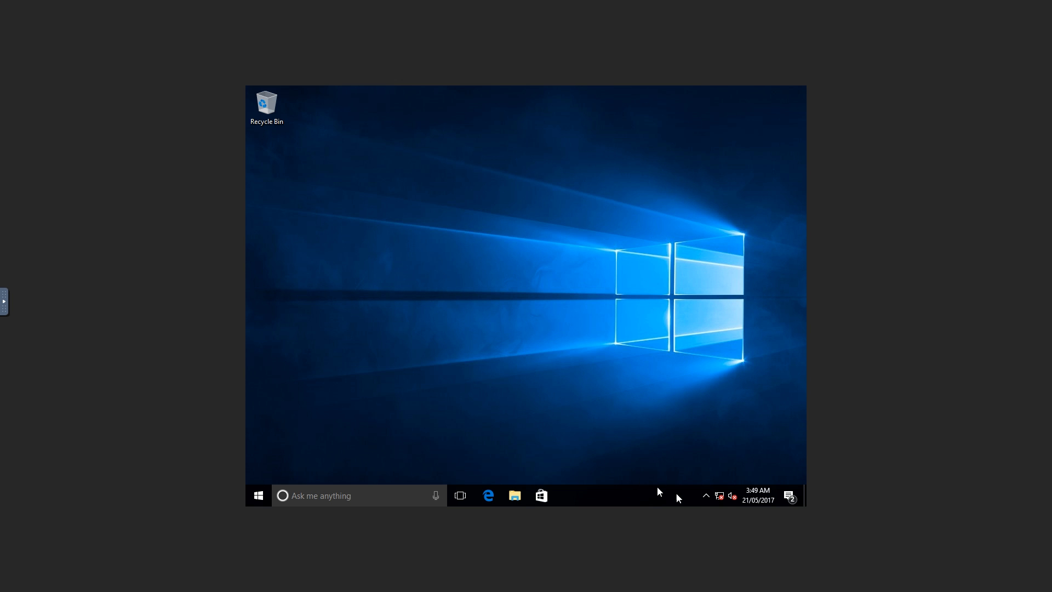
- In the Windows 10 guest, open Device Manager from the Devices settings
click(260, 494)
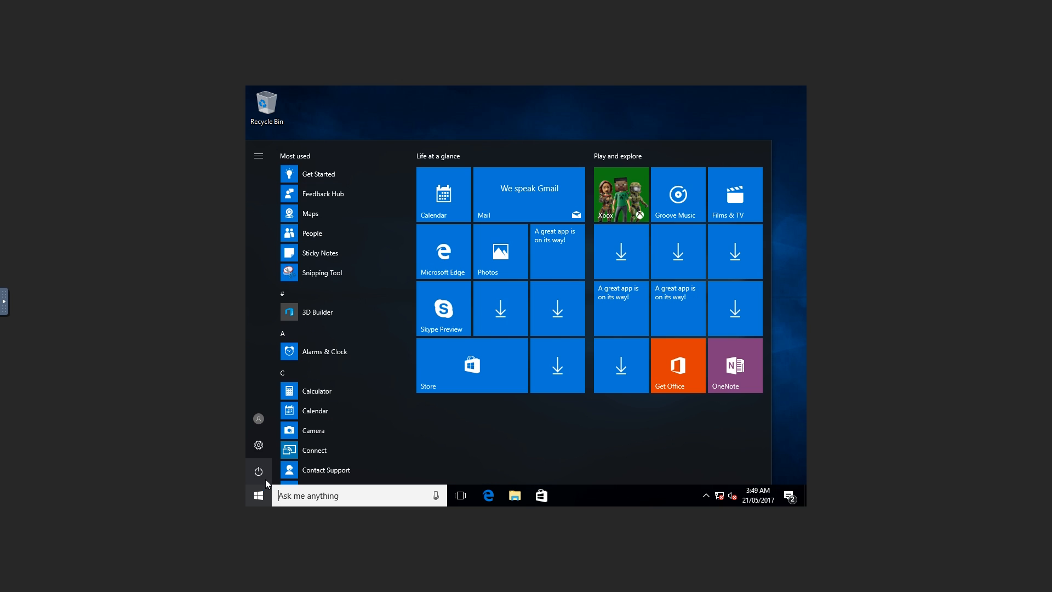
click(257, 443)
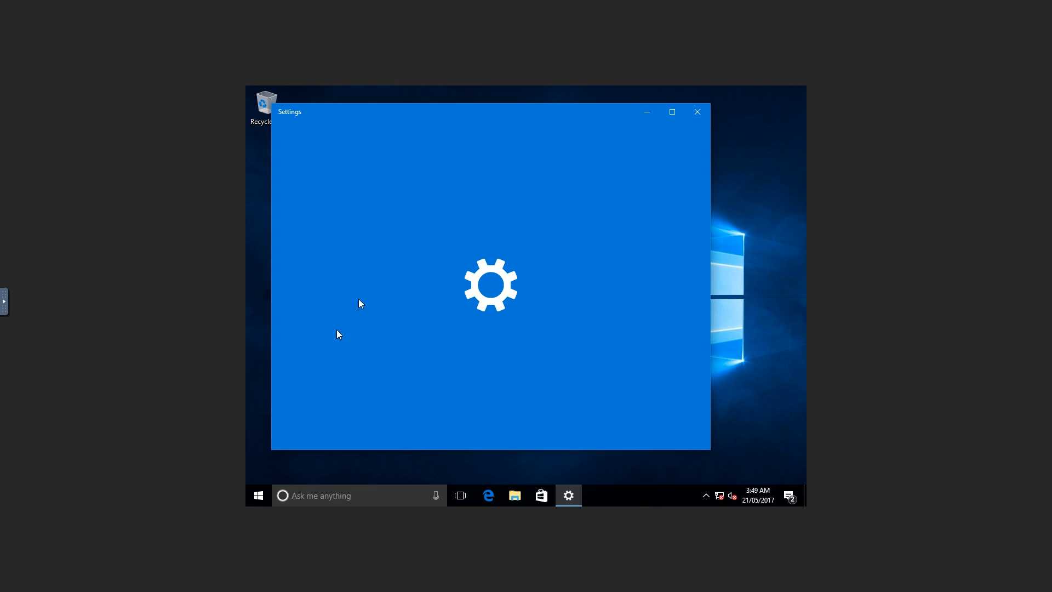
click(443, 237)
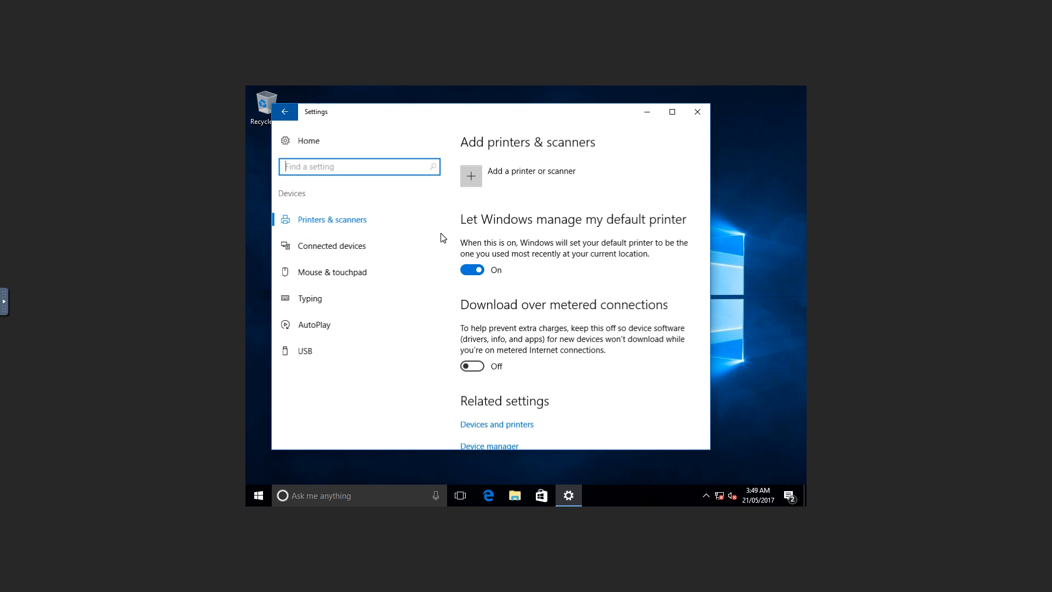
scroll(492, 322, down, 5)
click(500, 414)
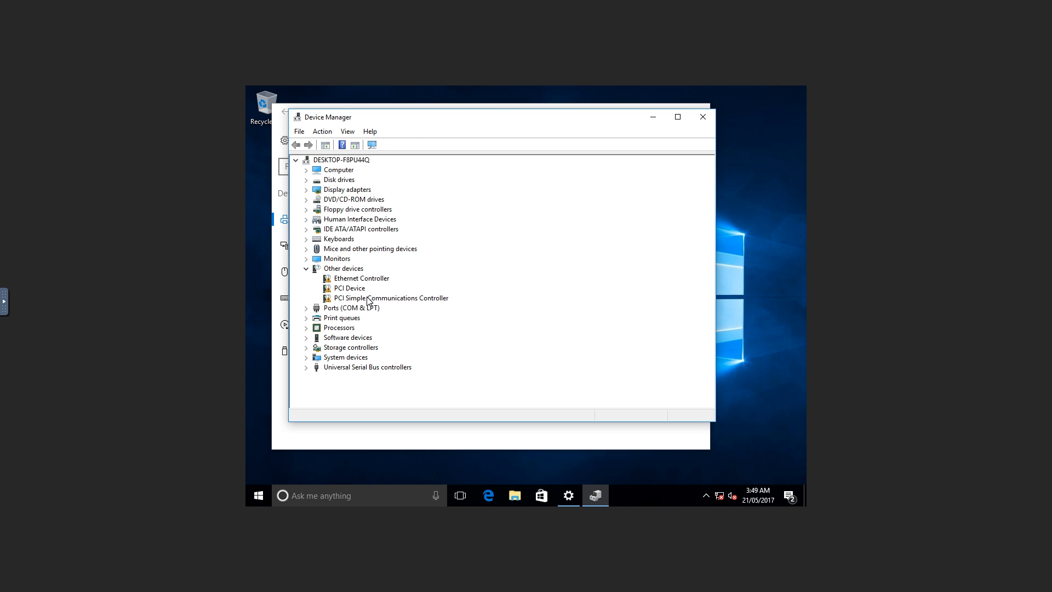
- Update the PCI Simple Communications Controller's driver manually from CD Drive (E:) virtio-win-0.1.1, including subfolders, and close the wizard
click(368, 299)
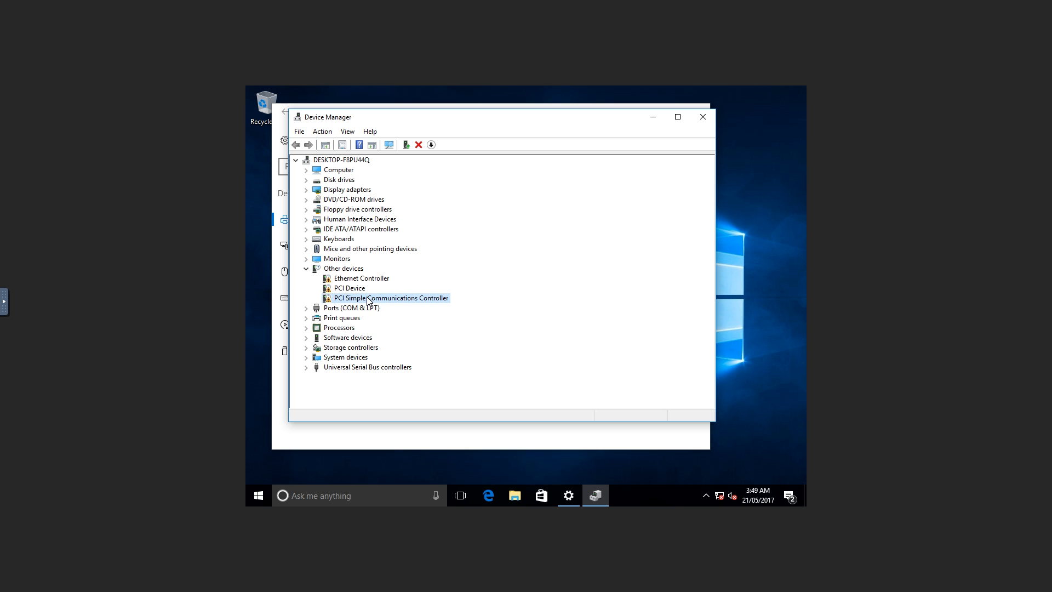
right_click(368, 299)
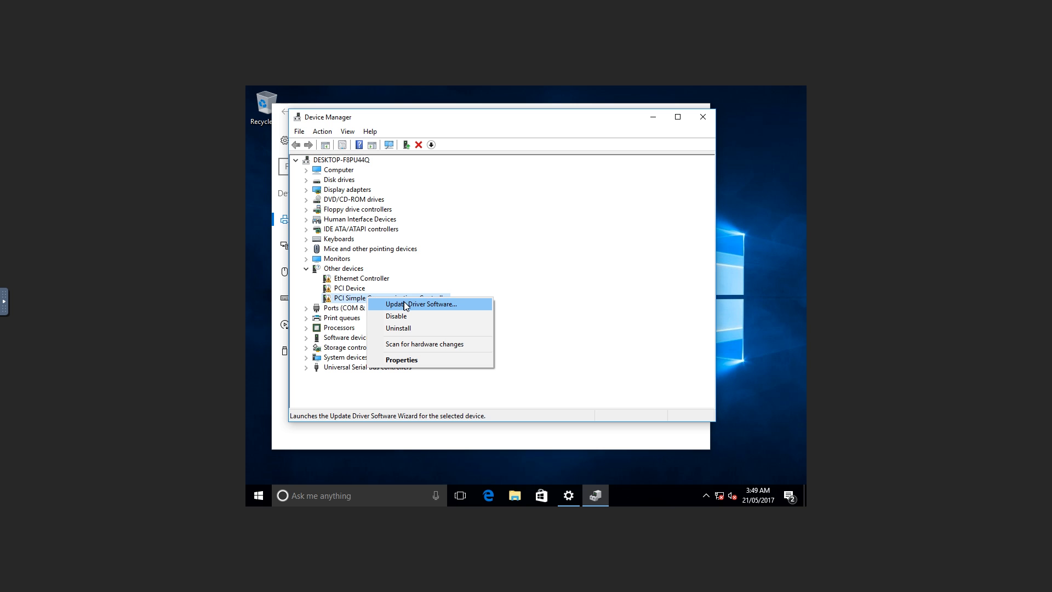
click(404, 304)
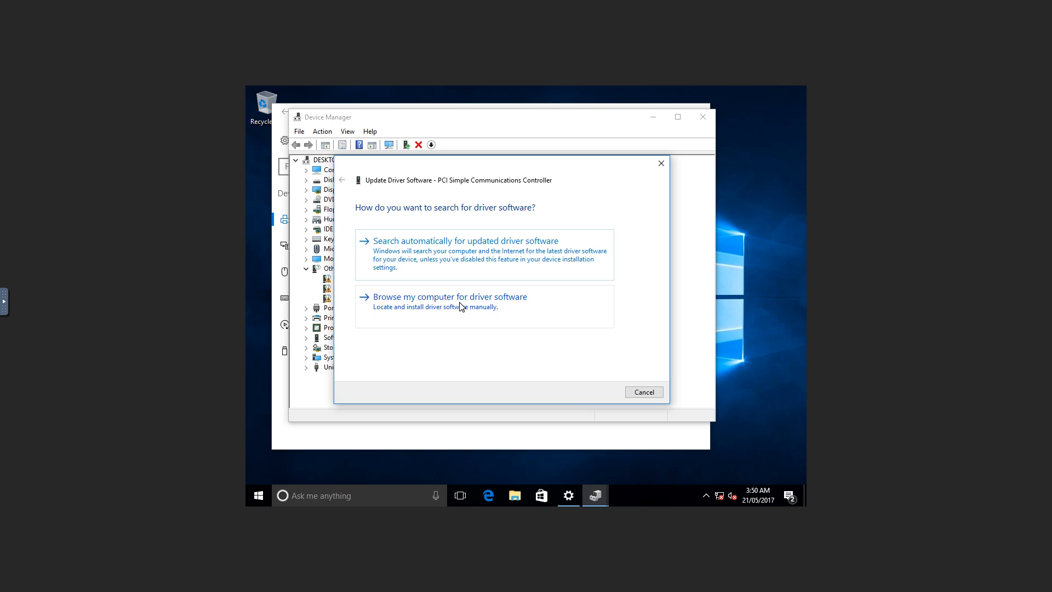
click(476, 302)
click(591, 248)
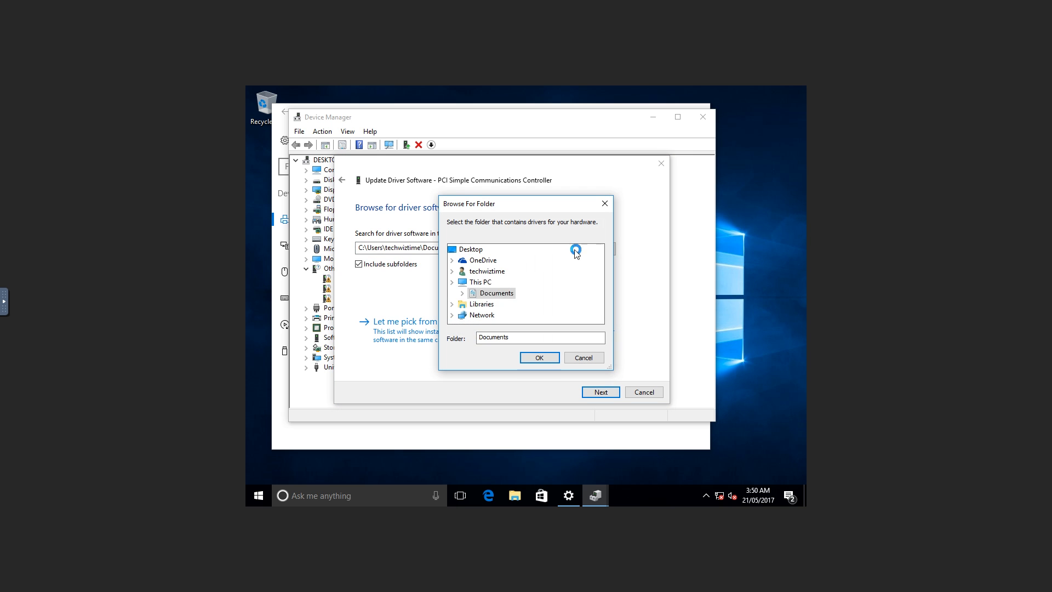
click(481, 281)
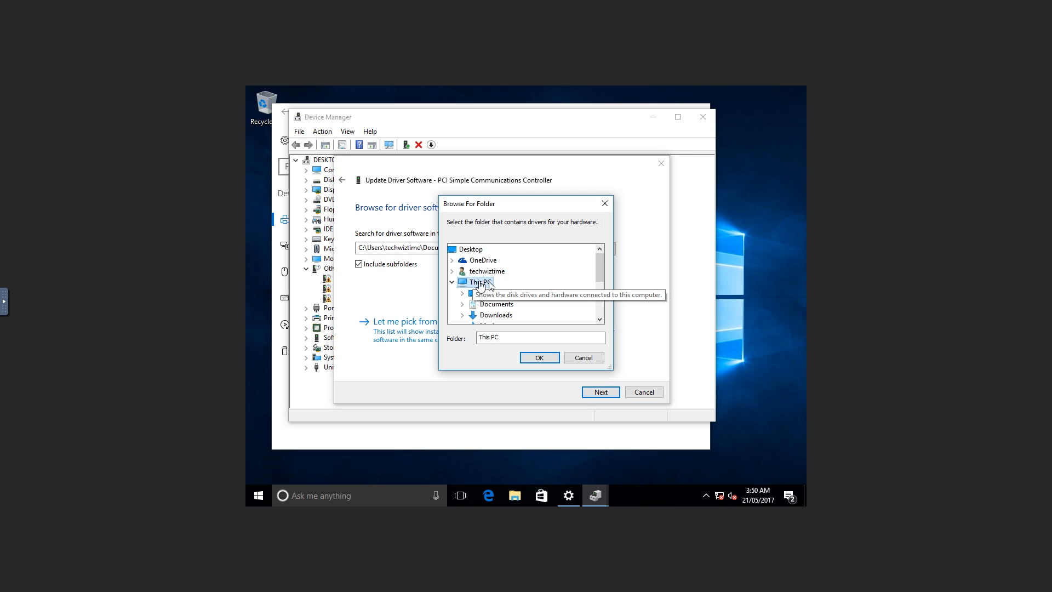
scroll(516, 289, down, 3)
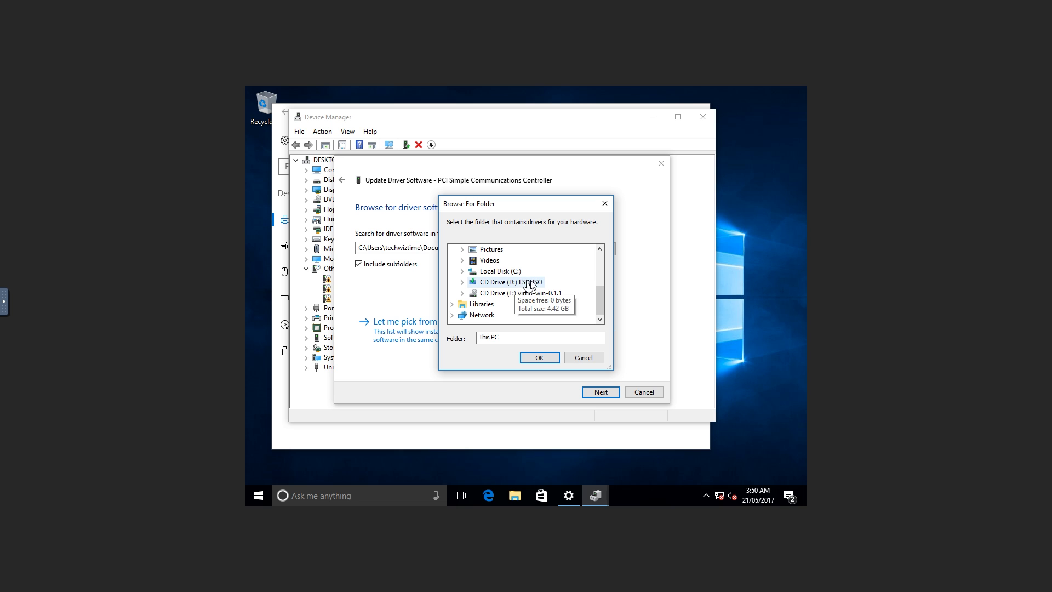
click(549, 294)
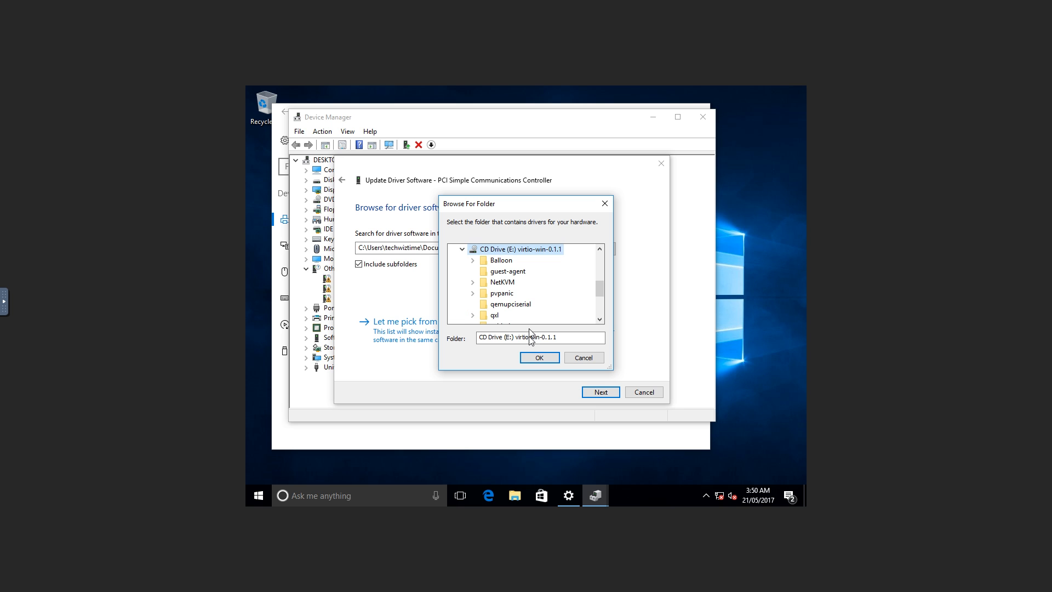
click(539, 357)
click(600, 392)
click(574, 291)
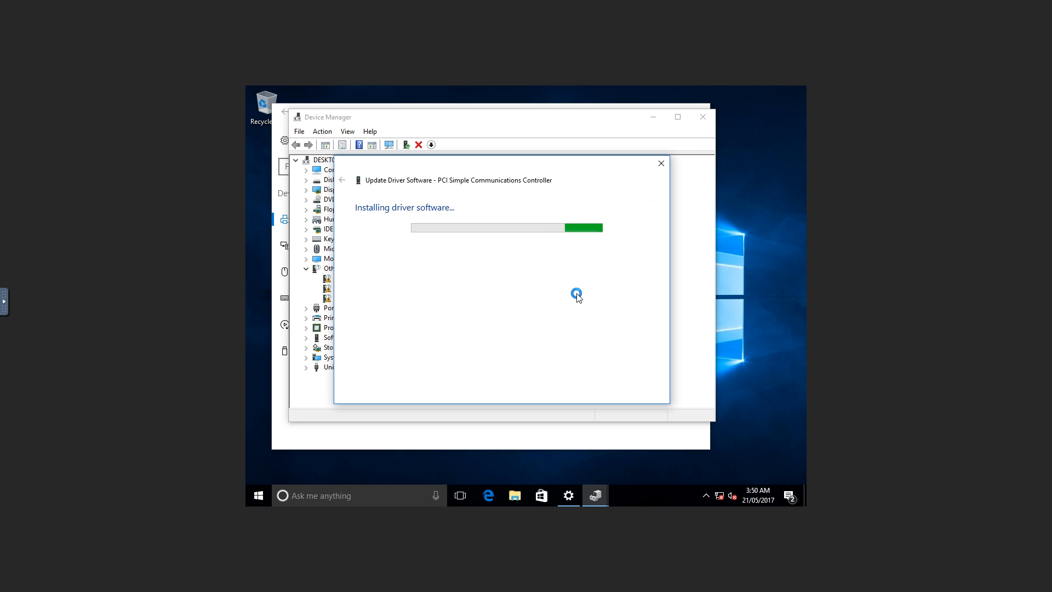
click(649, 392)
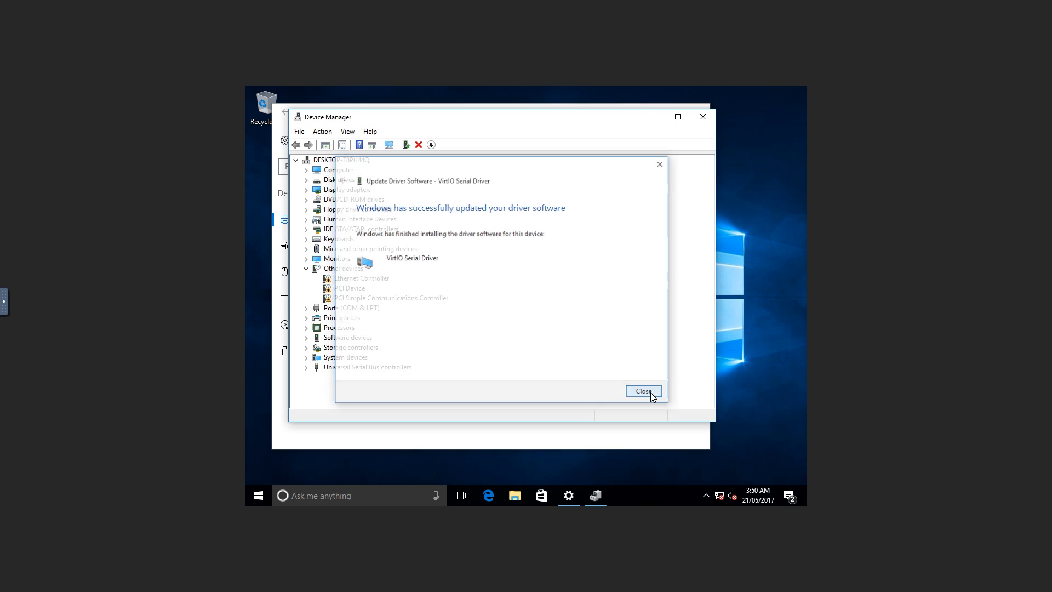